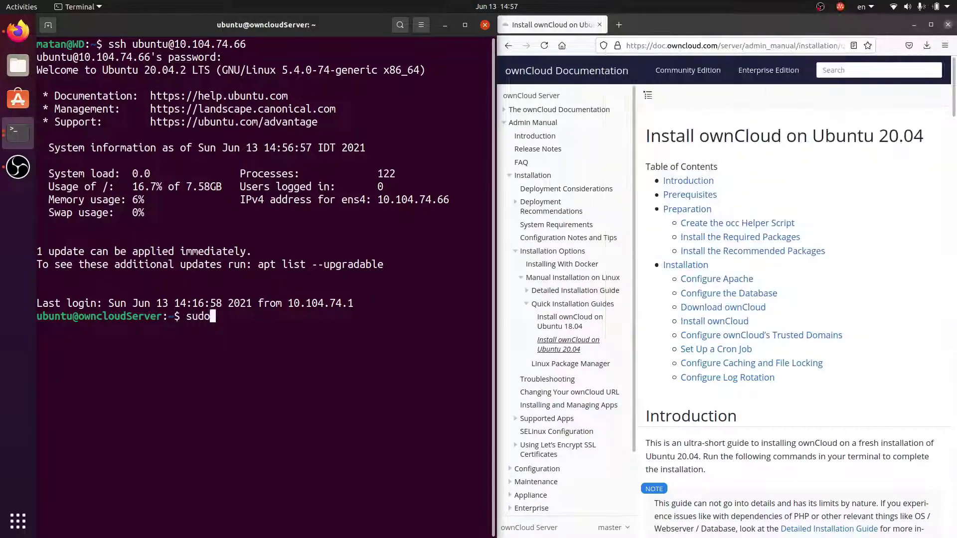
text(bash)
Run sudo bash to get a root shell on the ownCloud server
key(Return)
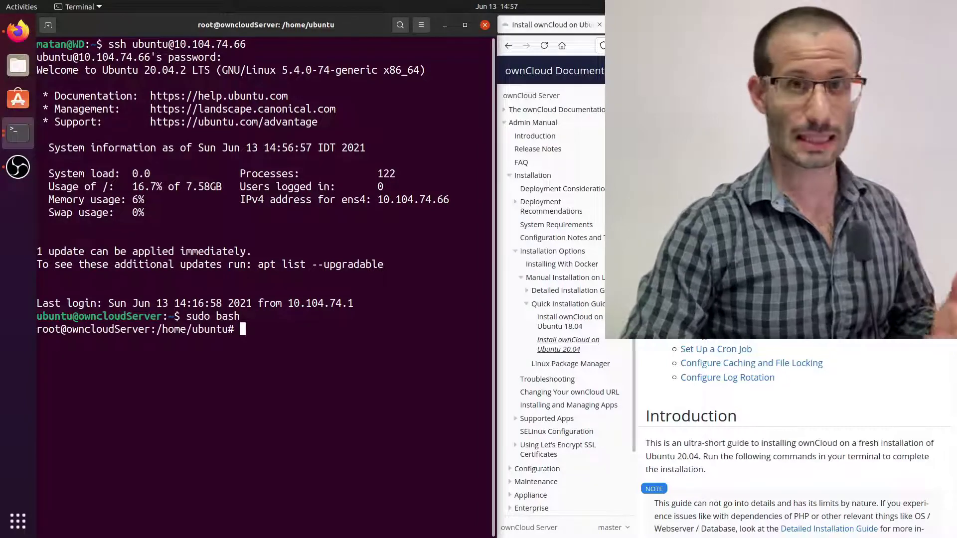
scroll(740, 338, down, 5)
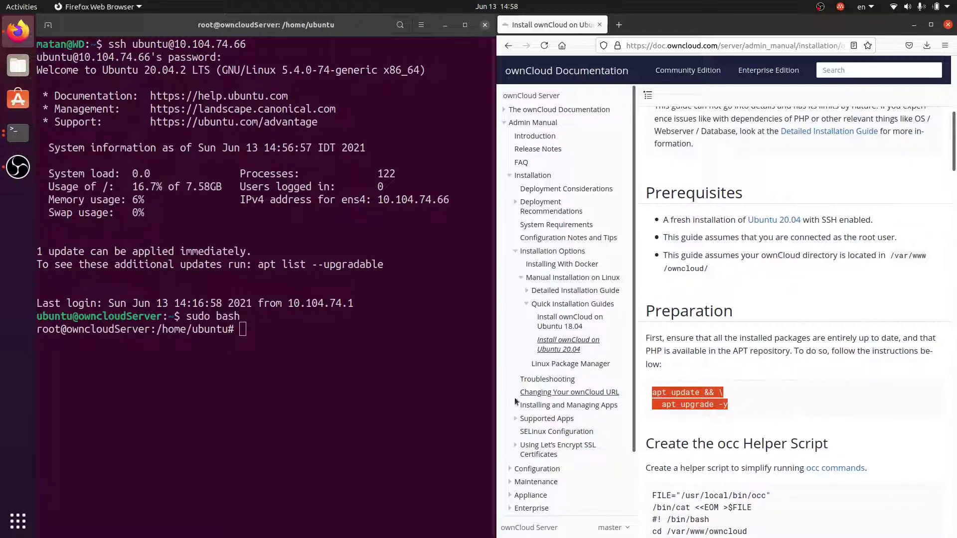
Write the occ helper script to /usr/local/bin/occ from the guide's heredoc
click(429, 410)
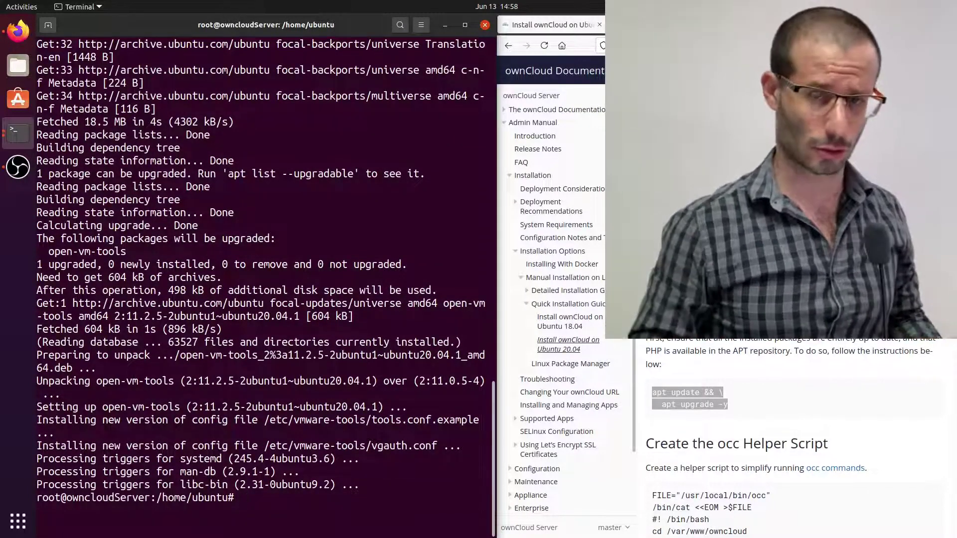
scroll(671, 392, down, 3)
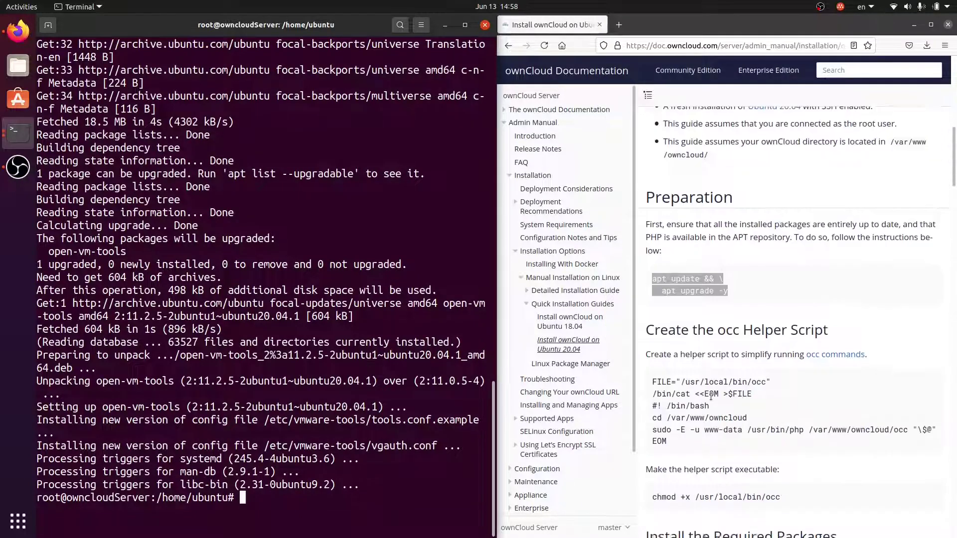
scroll(672, 392, down, 2)
click(687, 362)
drag(688, 362, 667, 296)
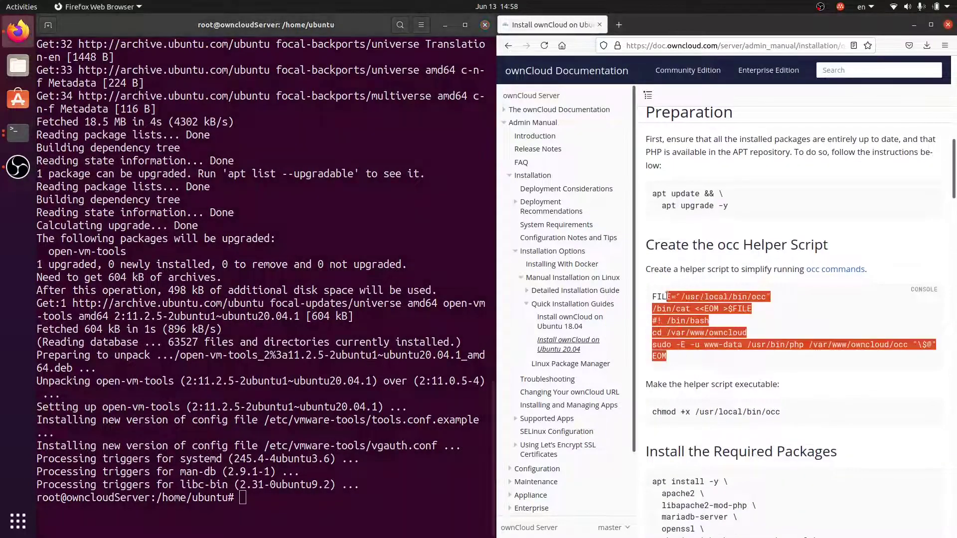
click(396, 452)
text(FILE="/usr/local/bin/occ" /bin/cat <<EOM >$FILE #! /bin/bash cd /var/www/owncloud sudo -E -u www-data /usr/bin/php /var/www/owncloud/occ "\$@" EOM)
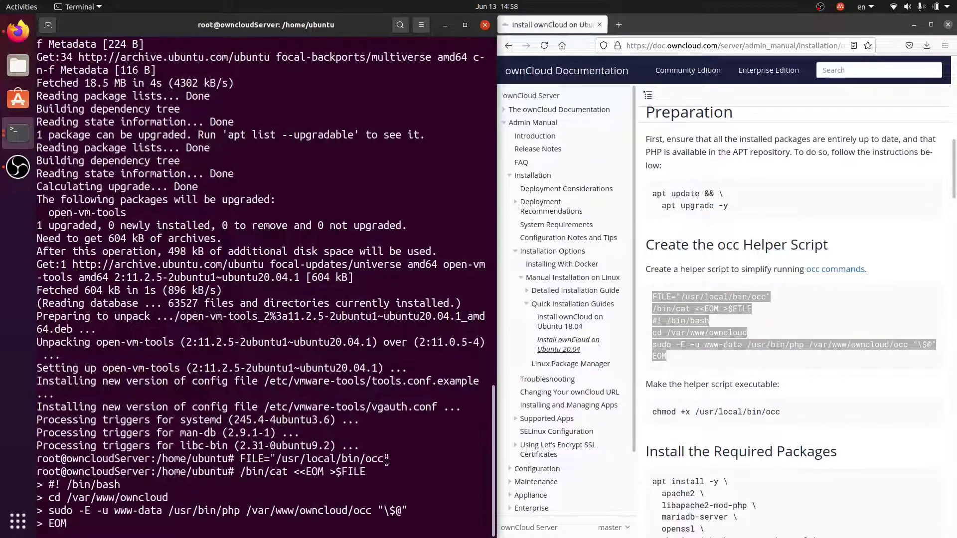
key(Return)
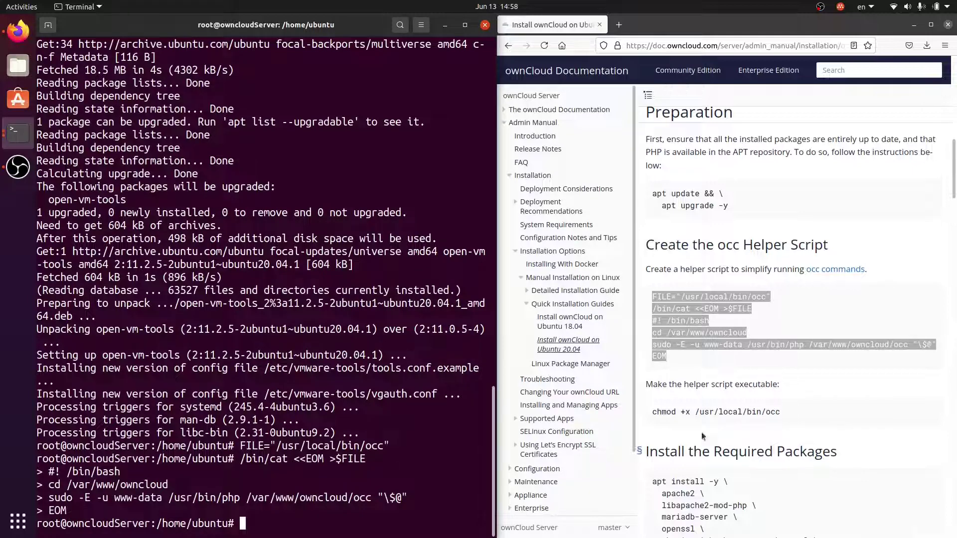
Make the occ helper script executable with chmod +x
triple_click(711, 408)
key(ctrl+c)
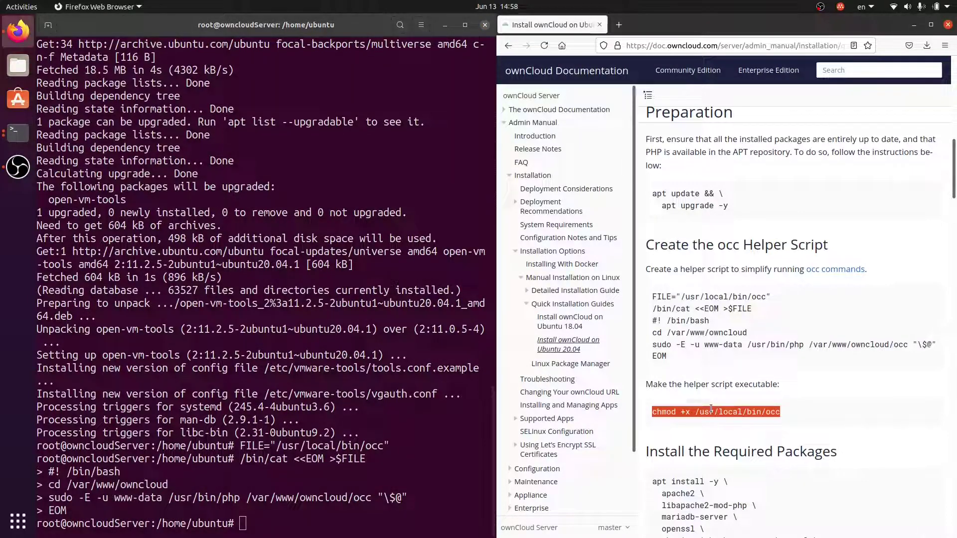
click(404, 436)
key(ctrl+shift+v)
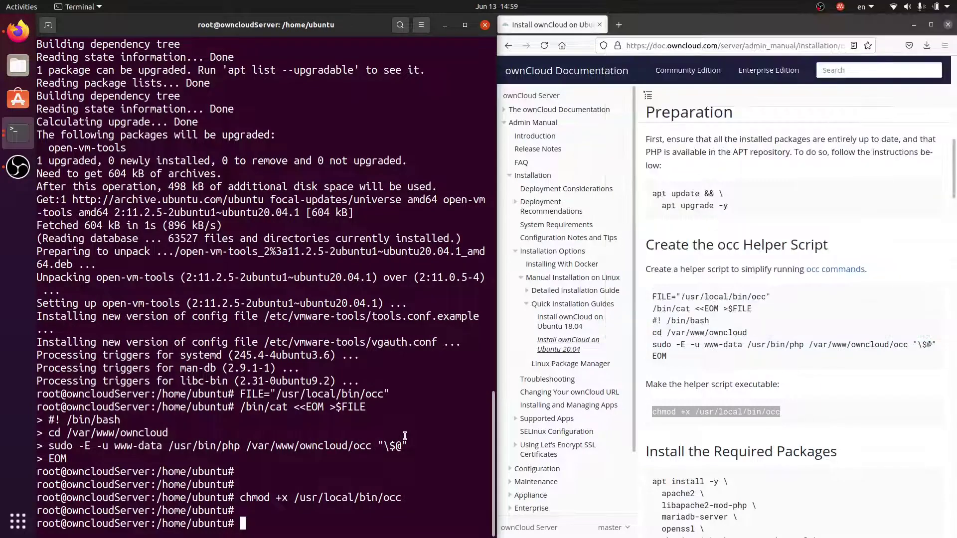
scroll(666, 433, down, 2)
scroll(728, 430, down, 1)
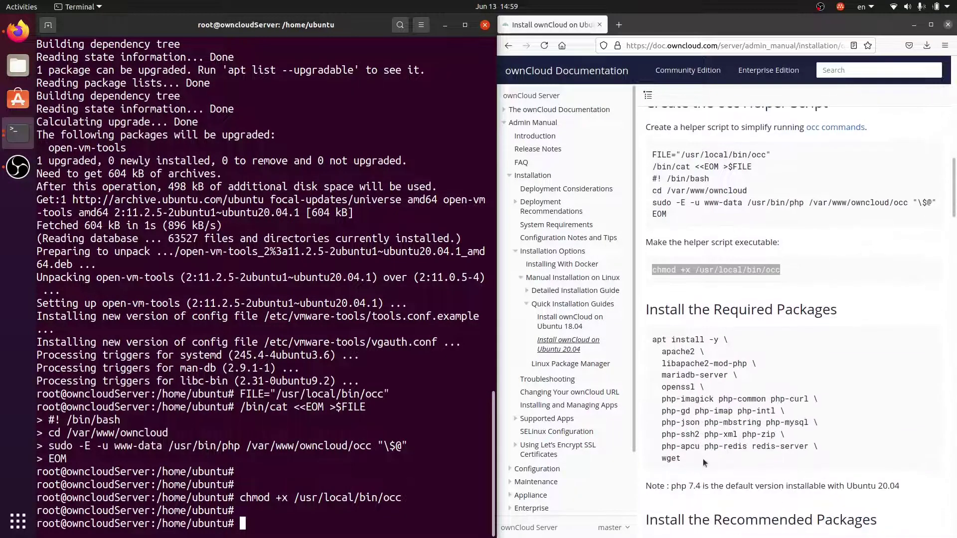
Install Apache, MariaDB, Redis and the PHP 7.4 modules with the guide's apt install -y block
drag(695, 460, 648, 350)
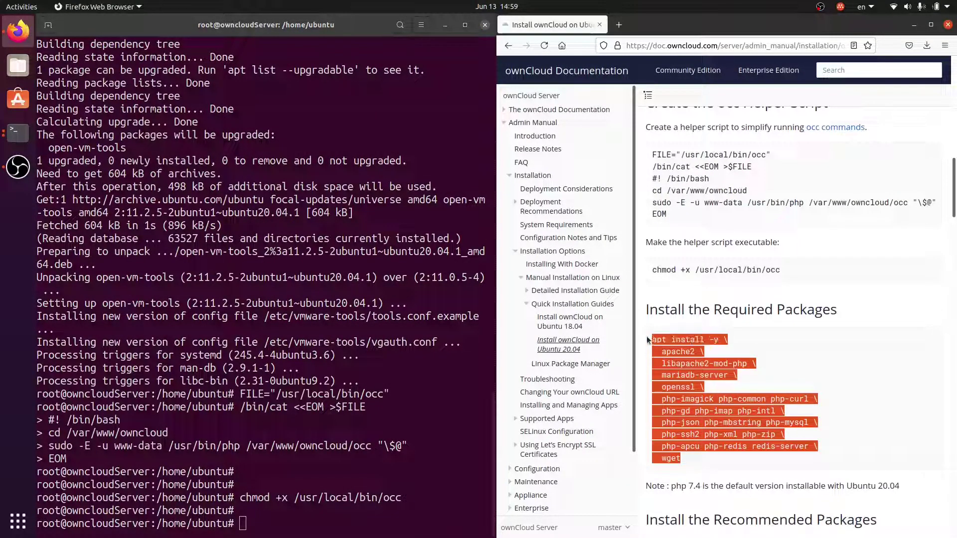
click(444, 463)
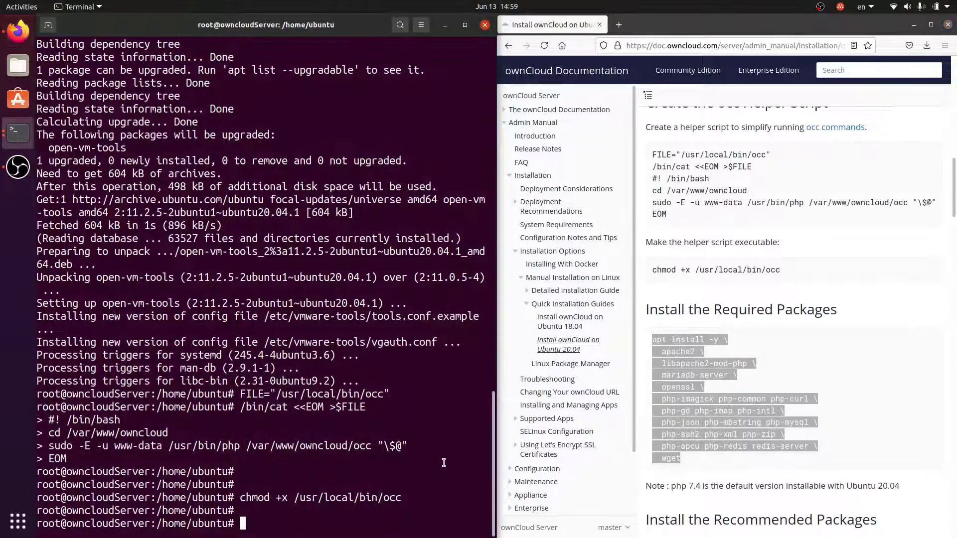
text(apt install -y \   apache2 \   libapache2-mod-php \   mariadb-server \   openssl \   php-imagick php-common php-curl \   php-gd php-imap php-intl \   php-json php-mbstring php-mysql \   php-ssh2 php-xml php-zip \   php-apcu php-redis redis-server \   wget)
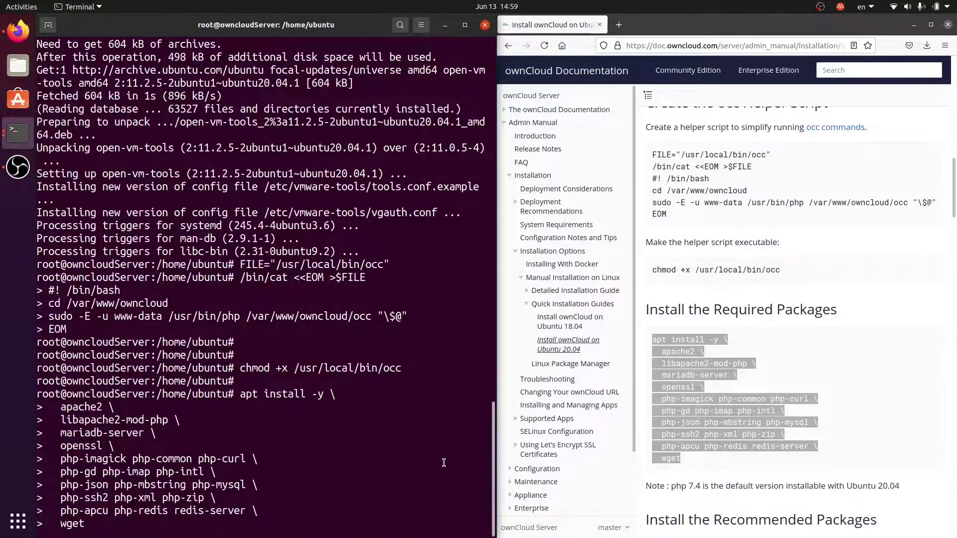
key(Return)
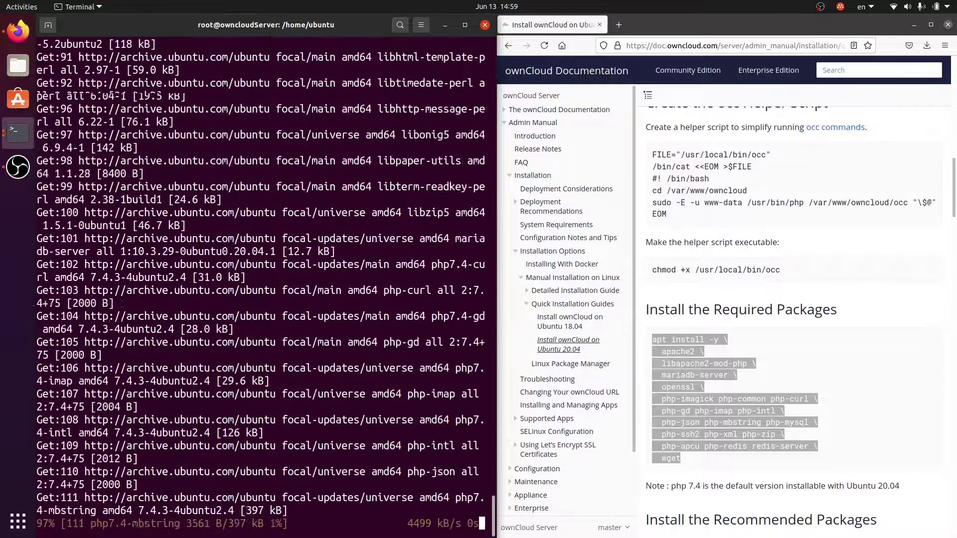
scroll(801, 420, down, 5)
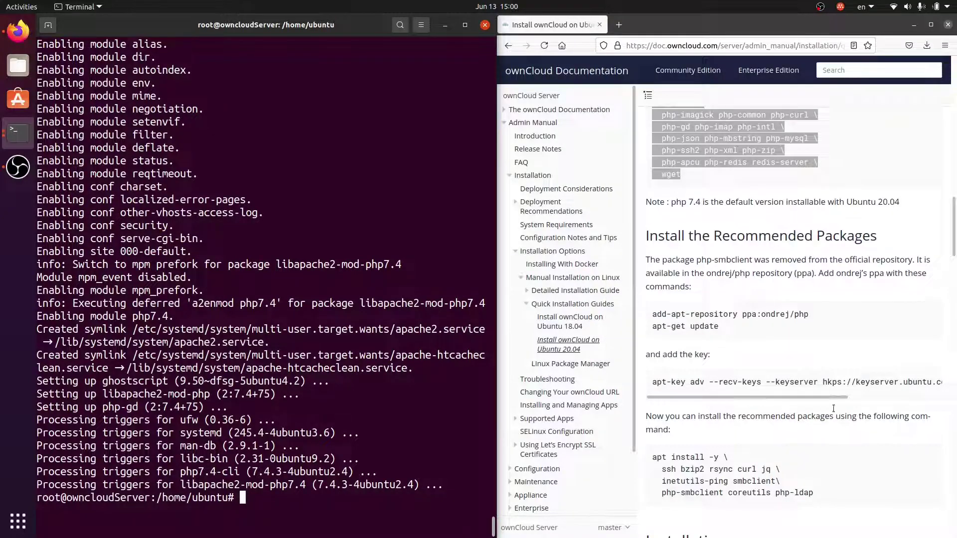
Add the ondrej/php repository and update the package lists
triple_click(756, 314)
key(ctrl+c)
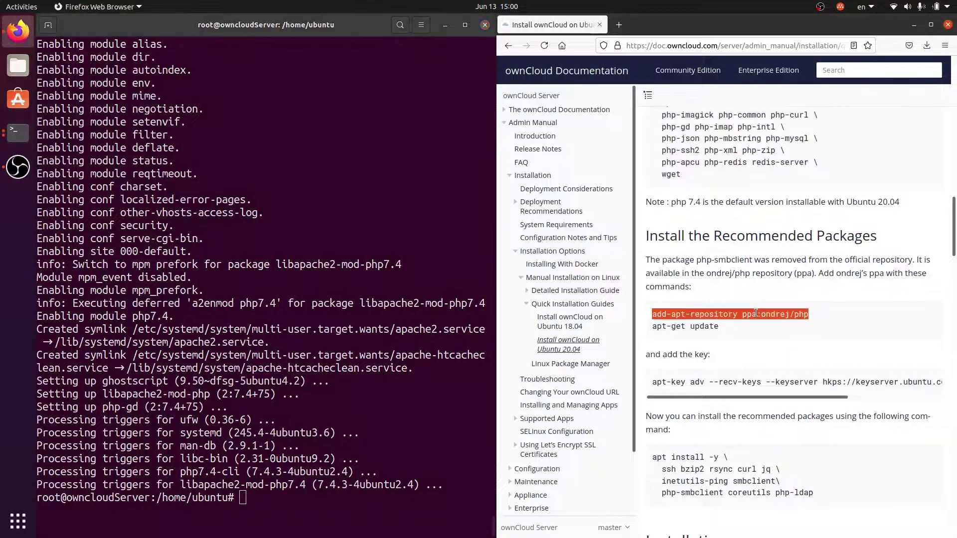
click(408, 386)
key(ctrl+shift+v)
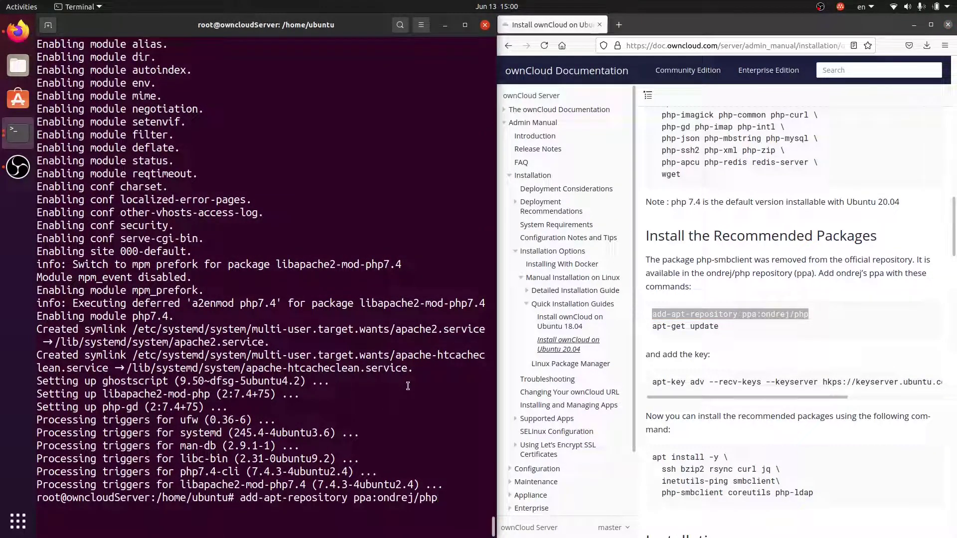
key(Return)
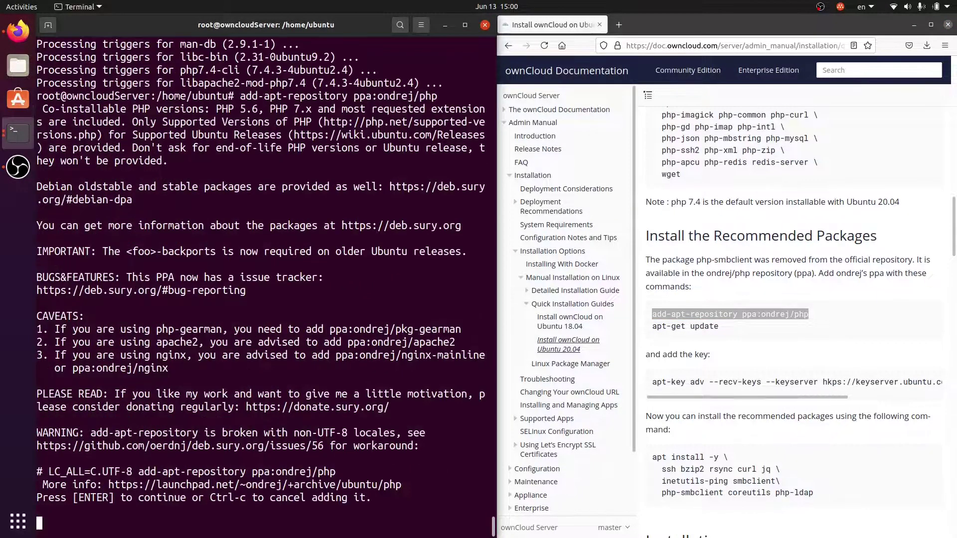
triple_click(686, 327)
click(378, 387)
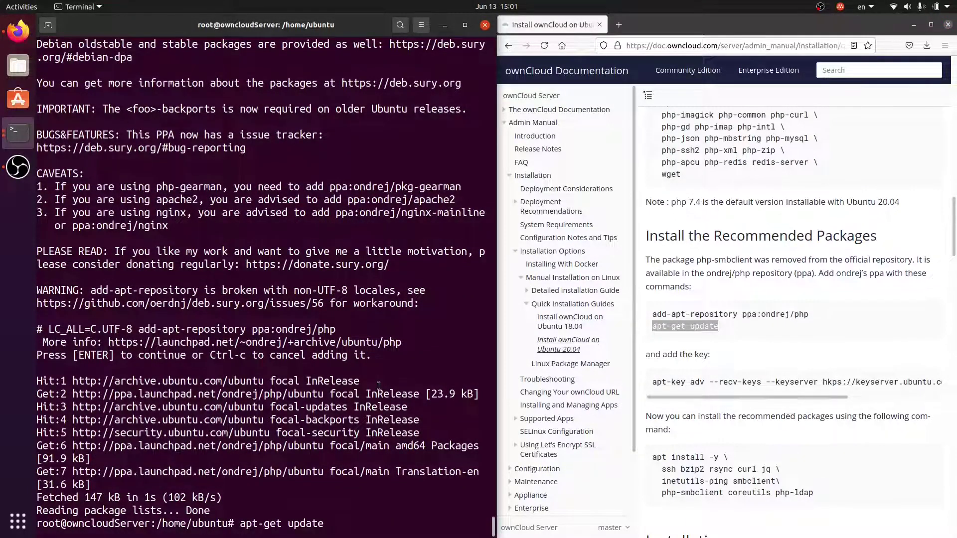
key(Return)
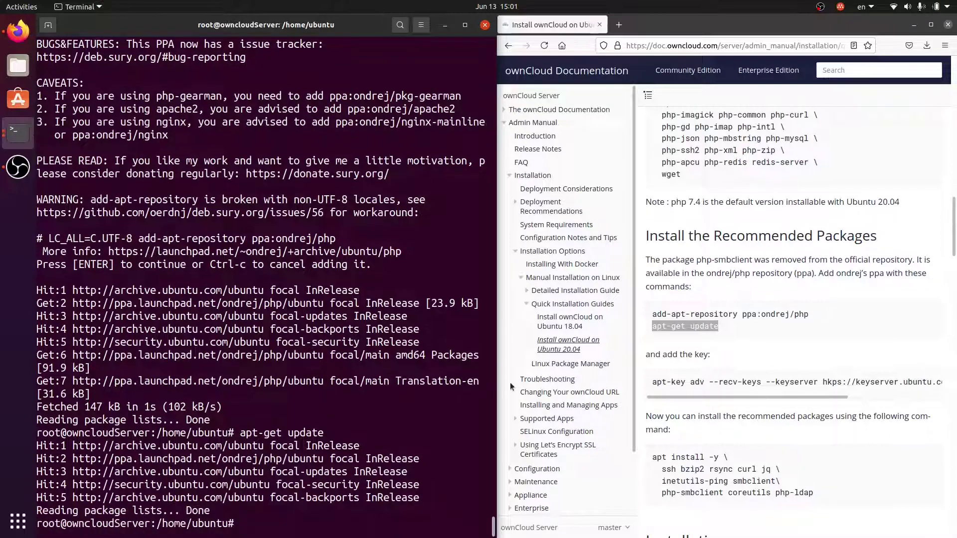
Add the repository signing key with the guide's apt-key command
triple_click(667, 383)
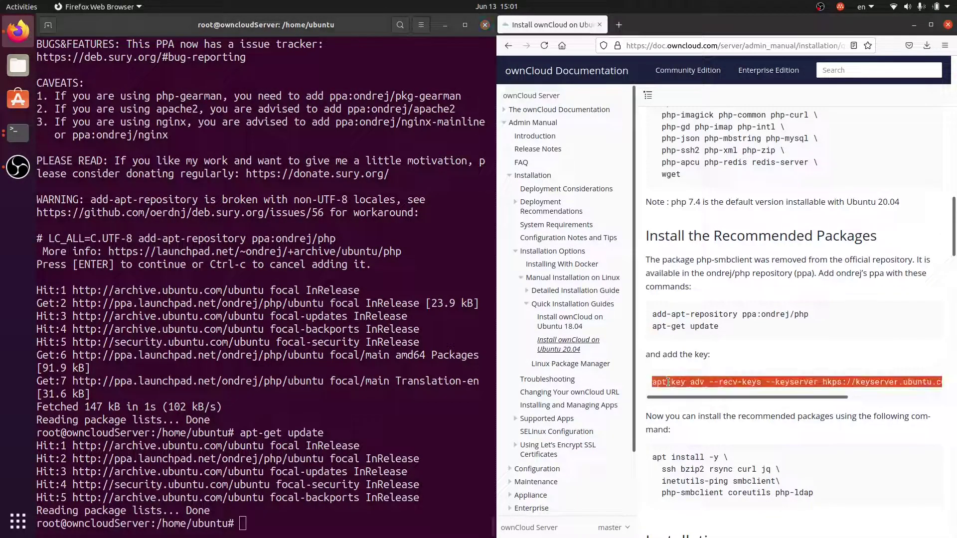
click(382, 464)
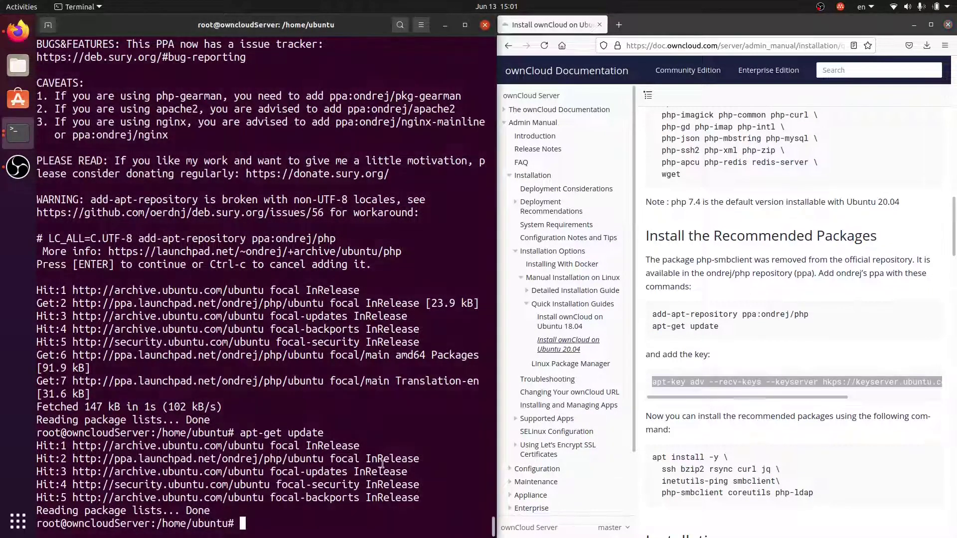
key(Return)
key(Return)
text(apt-key adv --recv-keys --keyserver hkps://keyserver.ubuntu.com:443 4F4EA0AAE5267A6C)
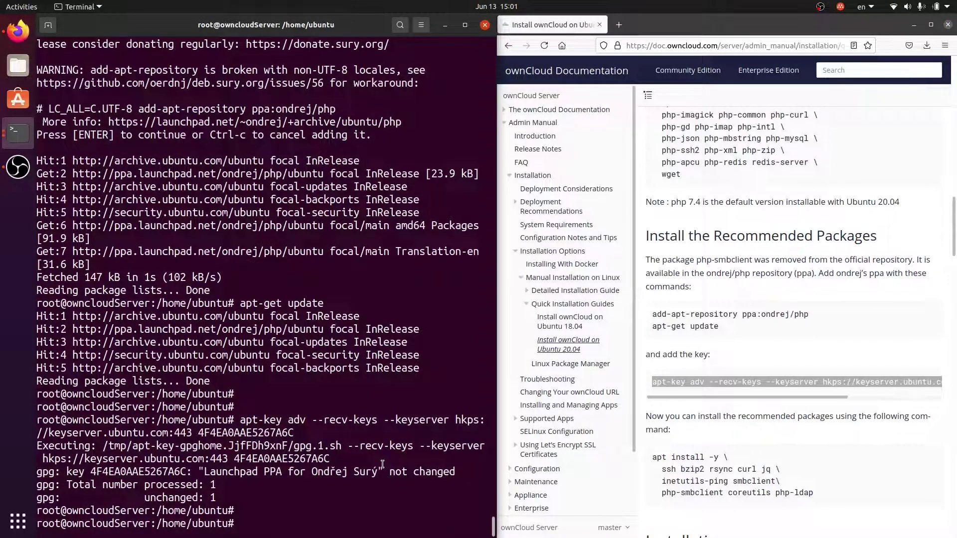
scroll(684, 403, down, 5)
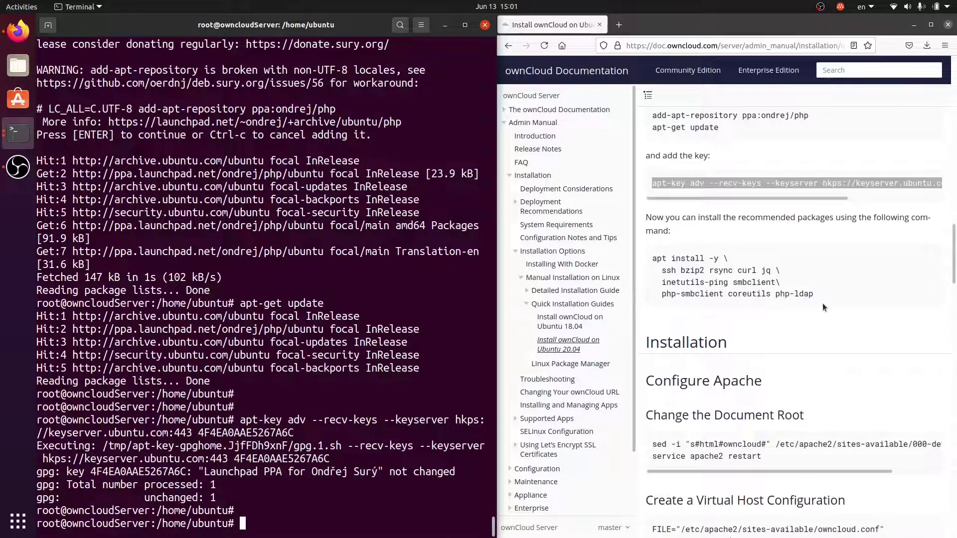
Install the recommended extras: ssh, bzip2, rsync, curl, jq, smbclient, php-smbclient, php-ldap
drag(823, 304, 650, 258)
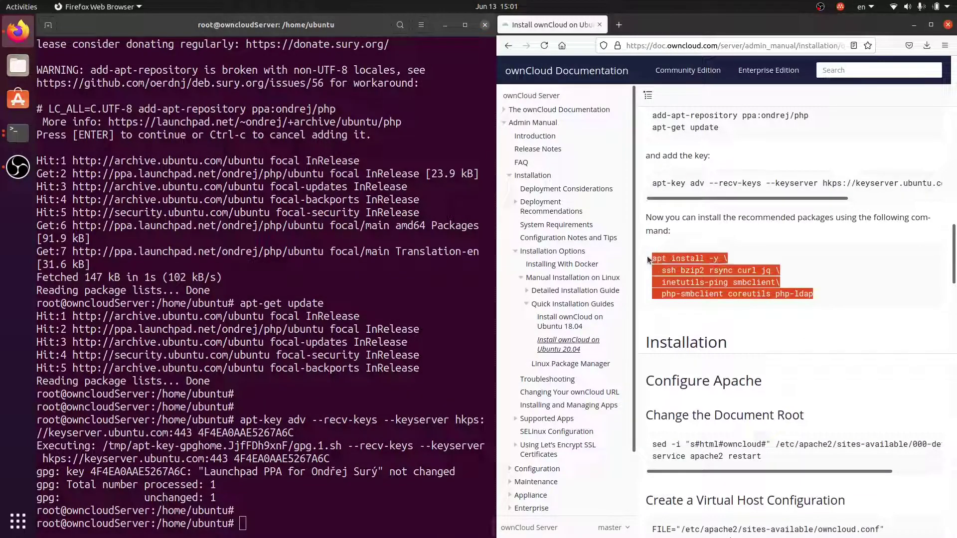
click(422, 363)
text(apt install -y \   ssh bzip2 rsync curl jq \   inetutils-ping smbclient\   php-smbclient coreutils php-ldap)
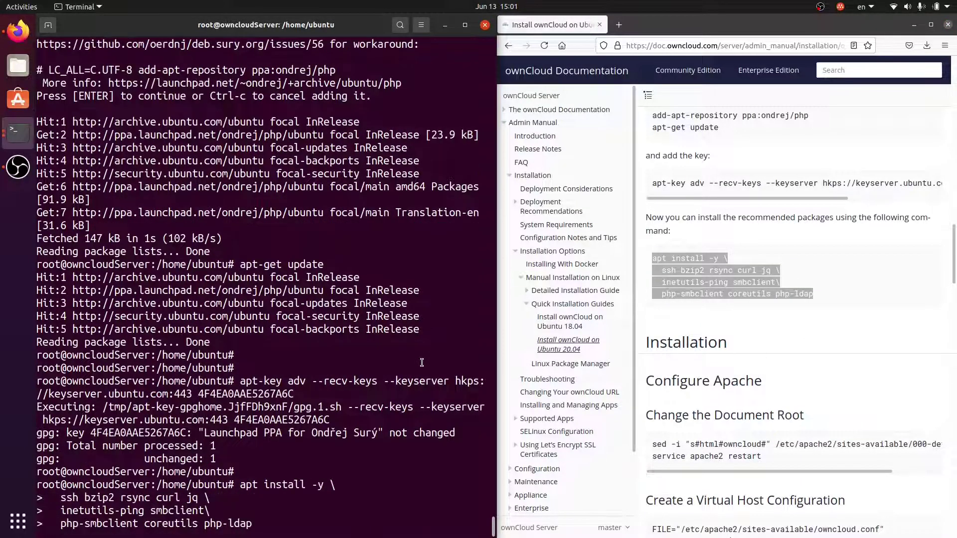
key(Return)
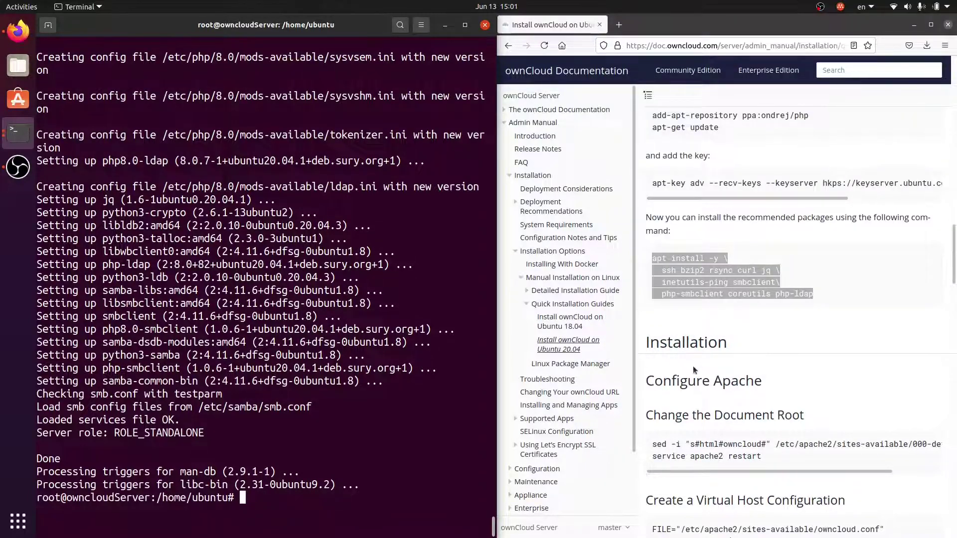
scroll(693, 365, down, 4)
scroll(700, 352, down, 1)
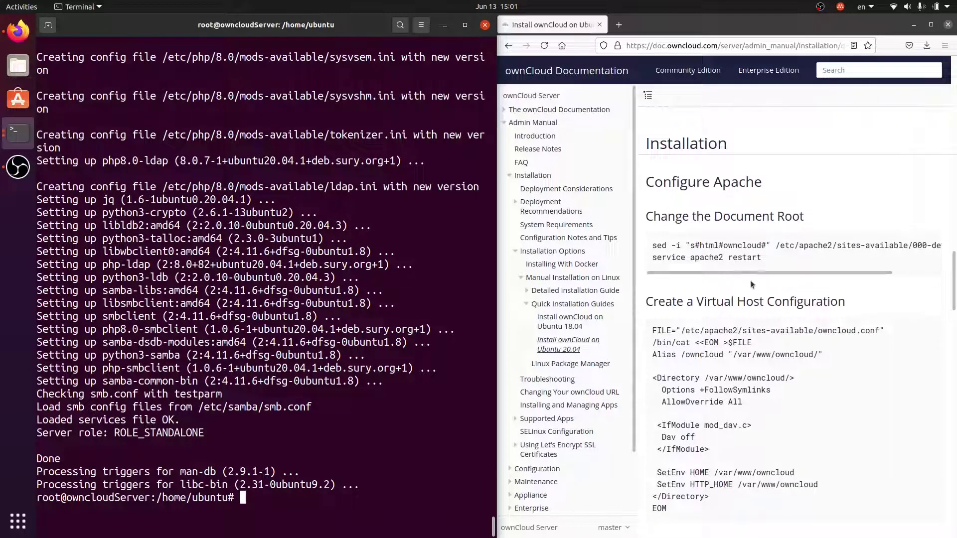
Point Apache's default document root at /var/www/owncloud via sed and restart Apache
drag(766, 262, 649, 250)
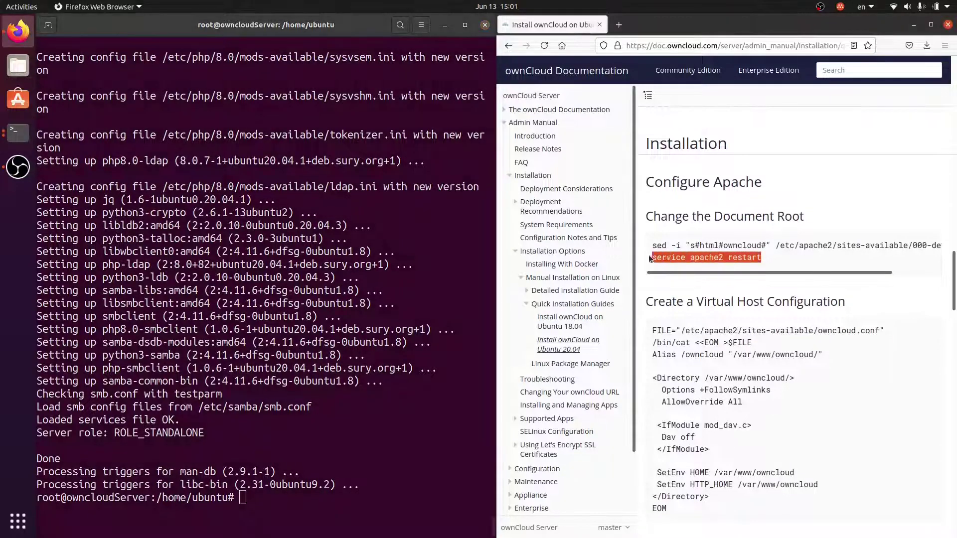
key(ctrl+c)
click(404, 329)
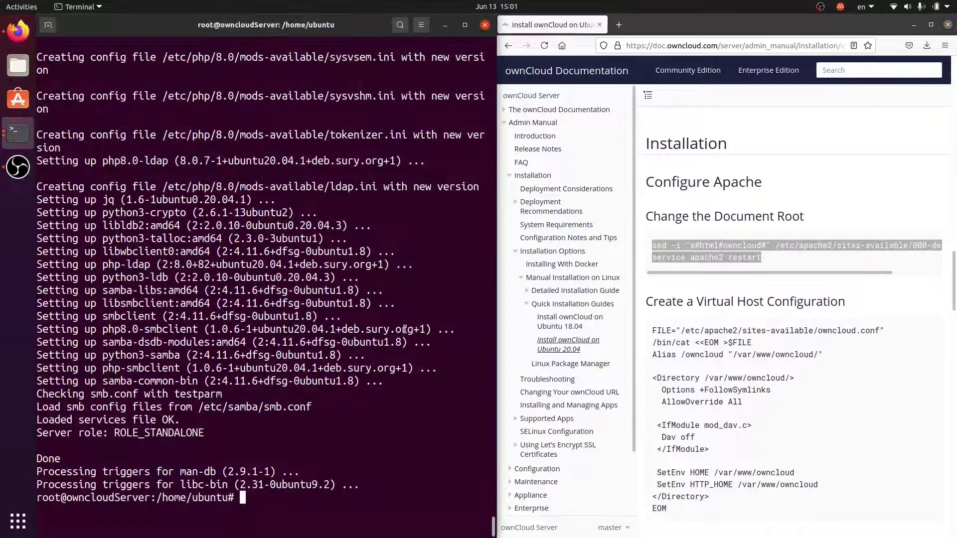
key(ctrl+shift+v)
key(Return)
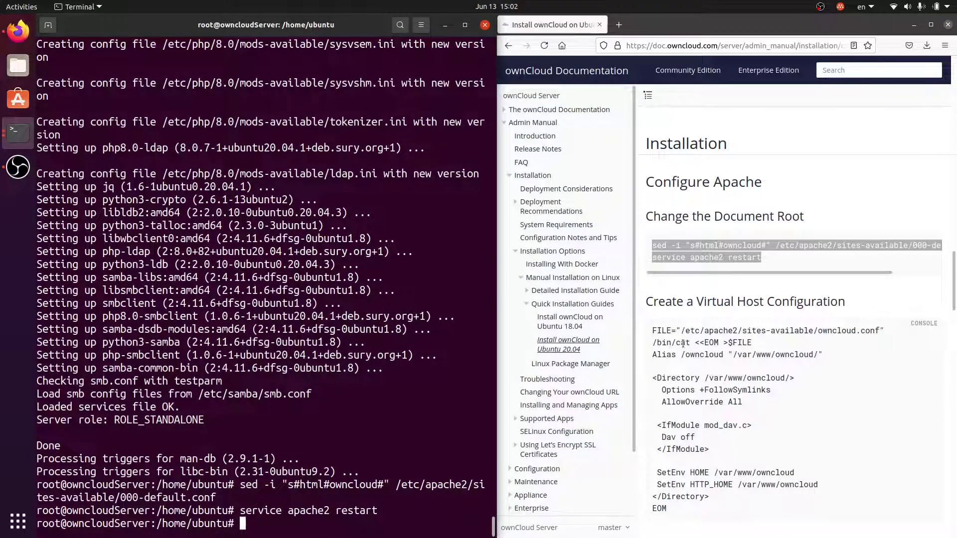
scroll(658, 352, down, 3)
scroll(688, 365, down, 1)
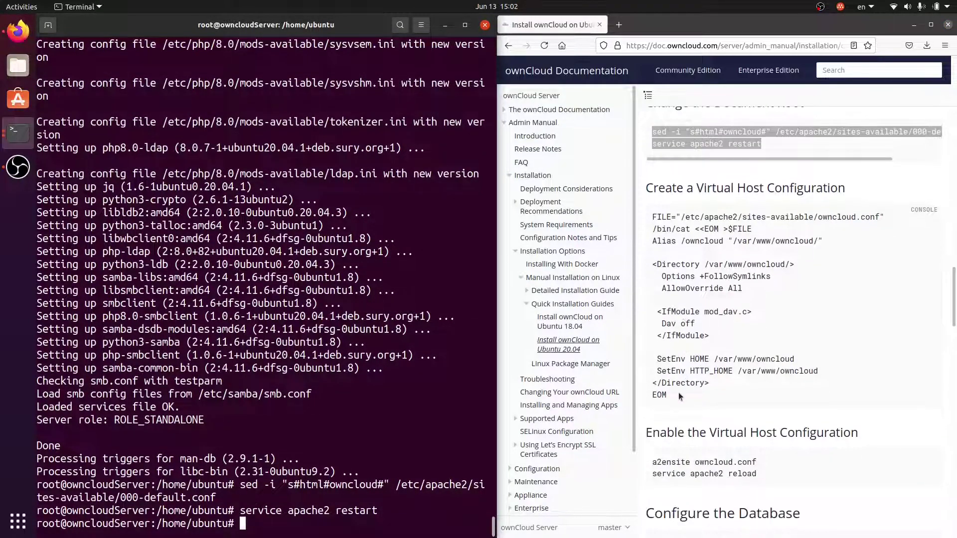
drag(680, 396, 652, 217)
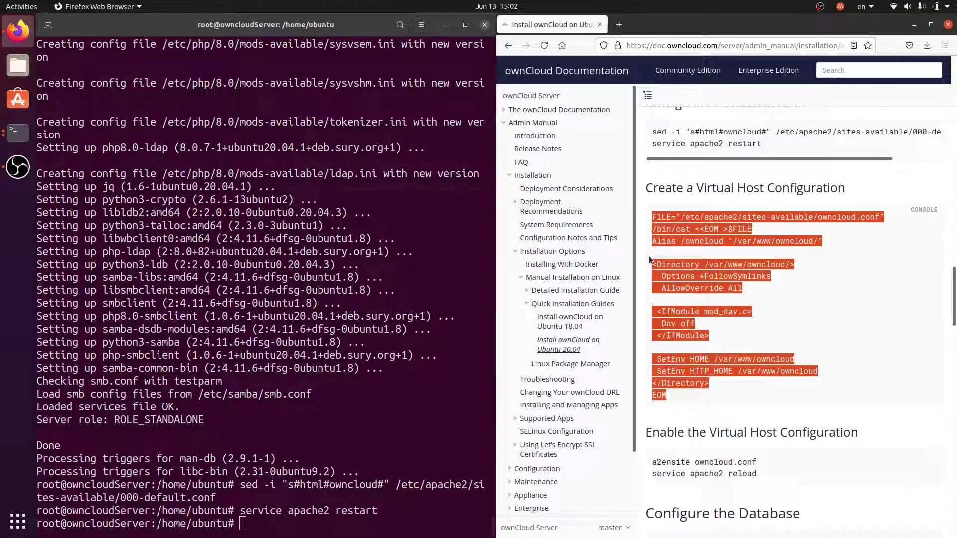
Write the owncloud.conf virtual host with the /owncloud alias from the heredoc block
click(417, 394)
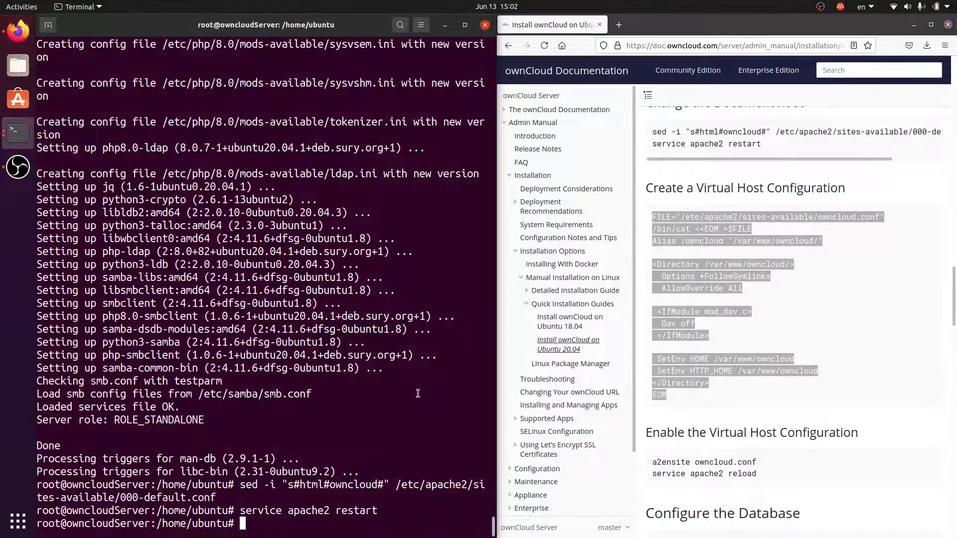
key(ctrl+shift+v)
key(Return)
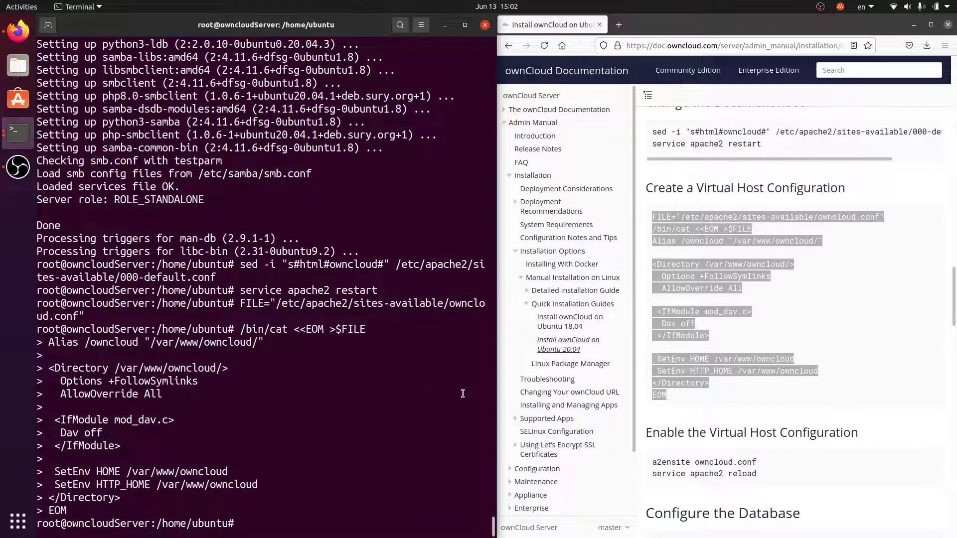
scroll(806, 453, down, 2)
drag(758, 391, 645, 377)
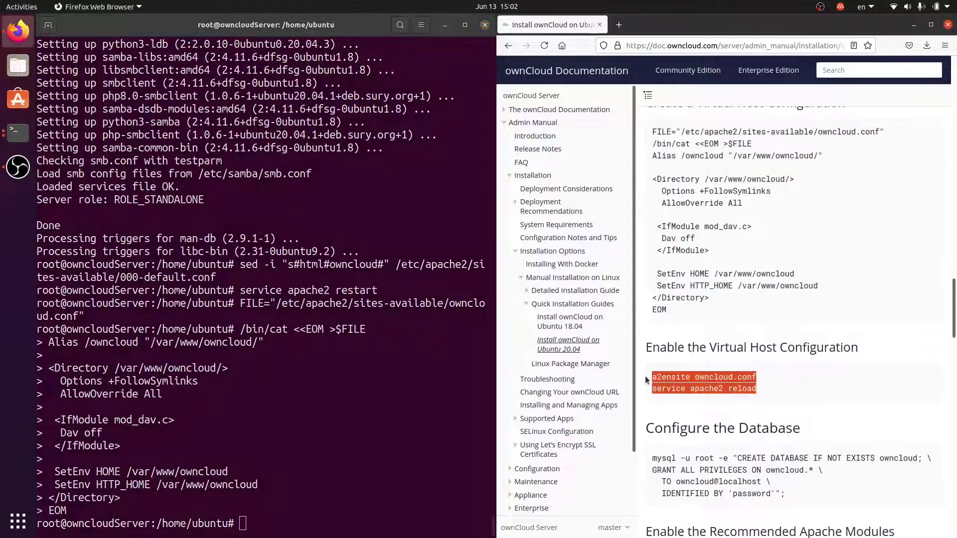
Enable the owncloud.conf site with a2ensite and reload Apache
click(439, 425)
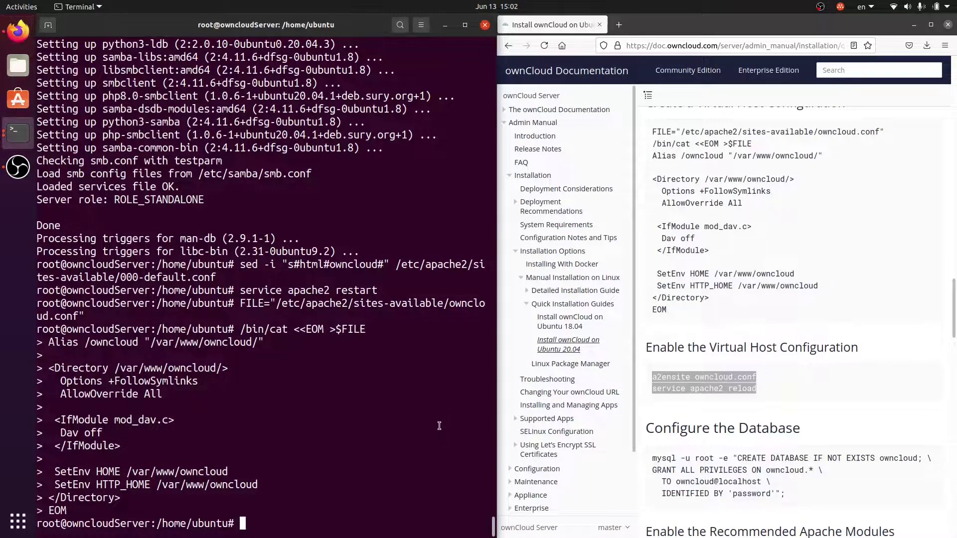
key(ctrl+shift+v)
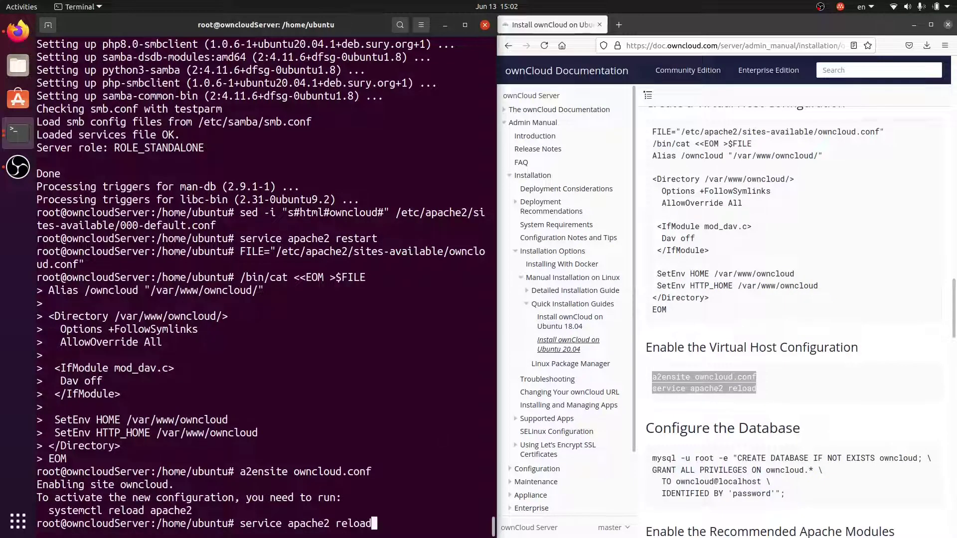
key(Return)
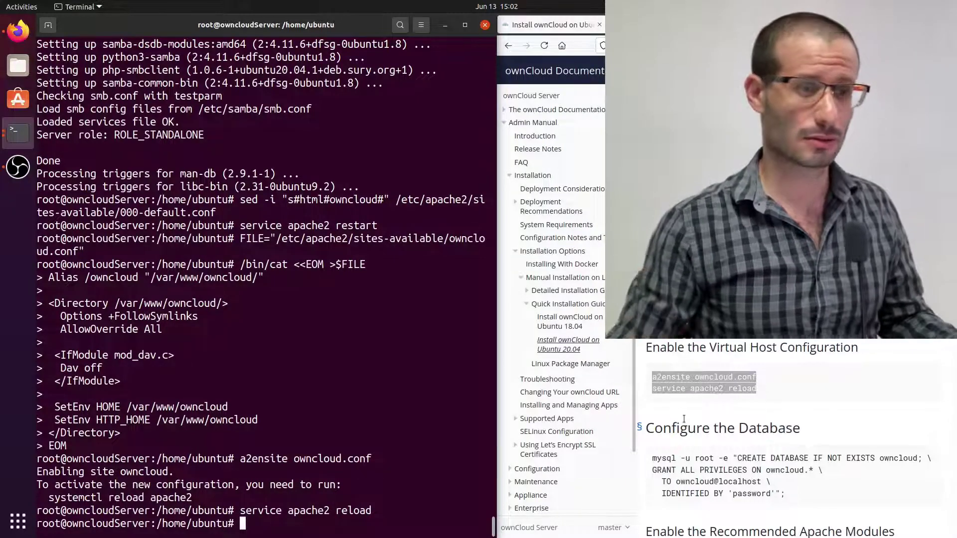
scroll(715, 407, down, 3)
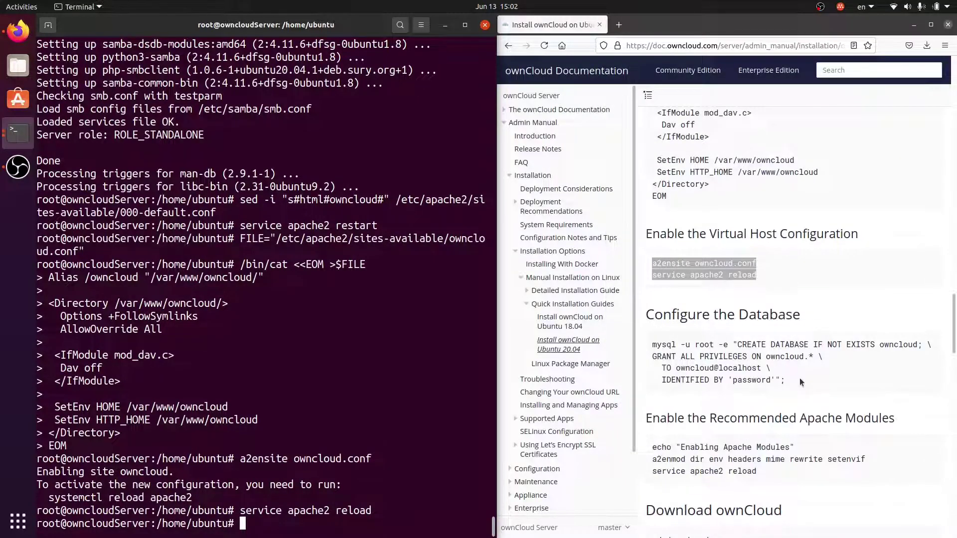
Create the owncloud database and owncloud@localhost user with a custom password via mysql
drag(800, 377, 662, 346)
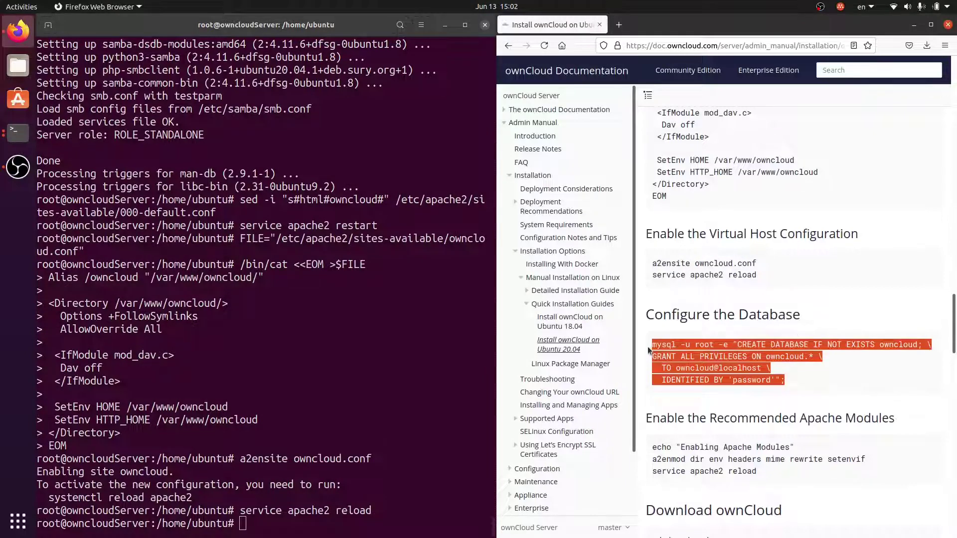
click(413, 394)
key(ctrl+shift+v)
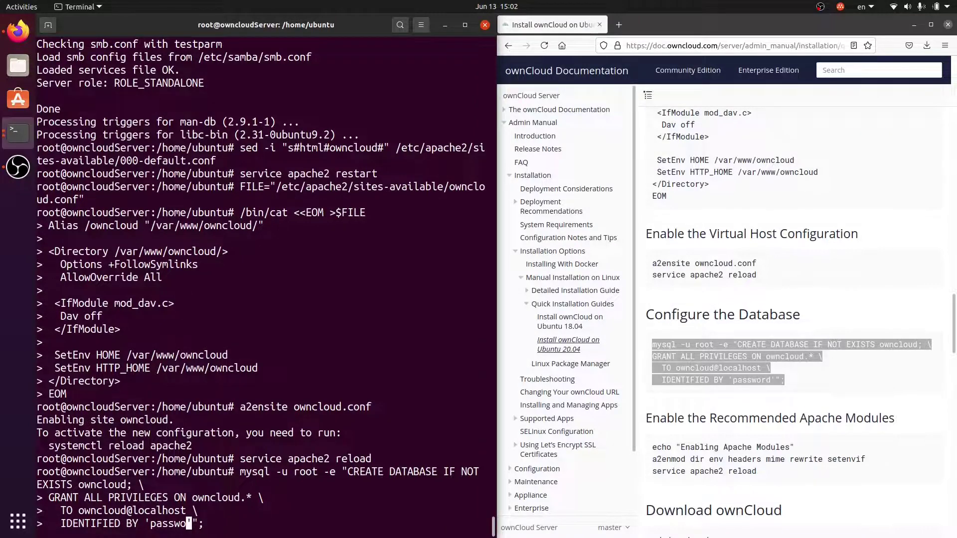
key(BackSpace)
key(BackSpace)
key(BackSpace)
key(Return)
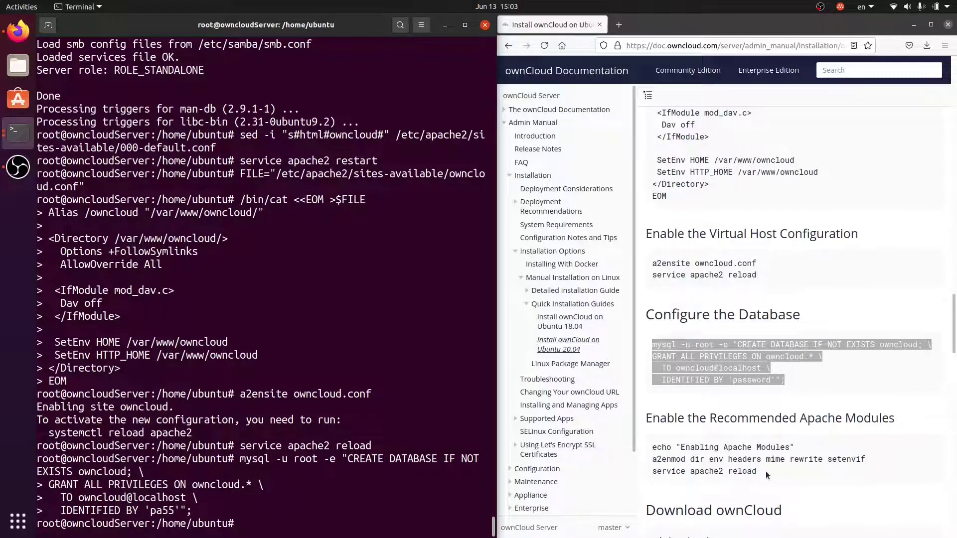
Enable the recommended Apache modules such as headers and rewrite, then reload Apache
drag(766, 471, 690, 442)
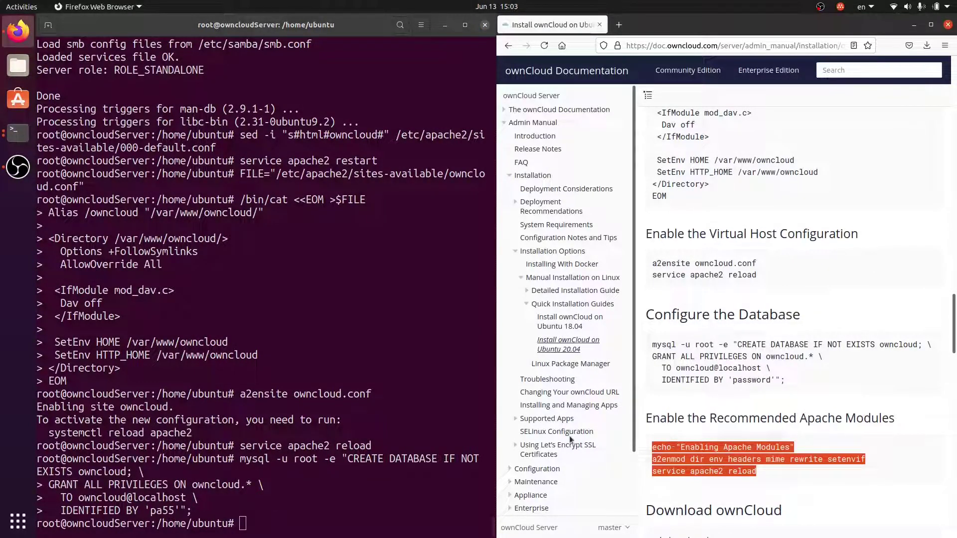
click(383, 490)
key(ctrl+shift+v)
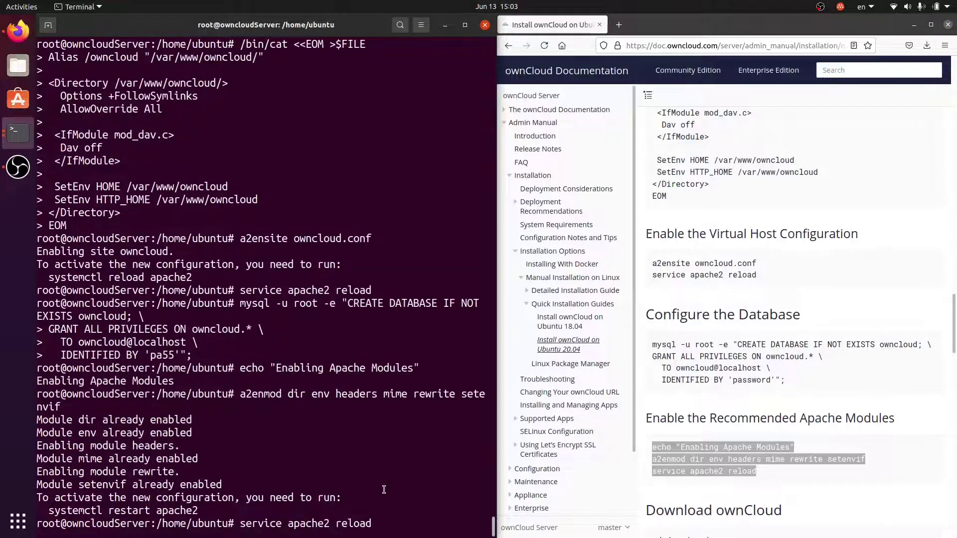
key(Return)
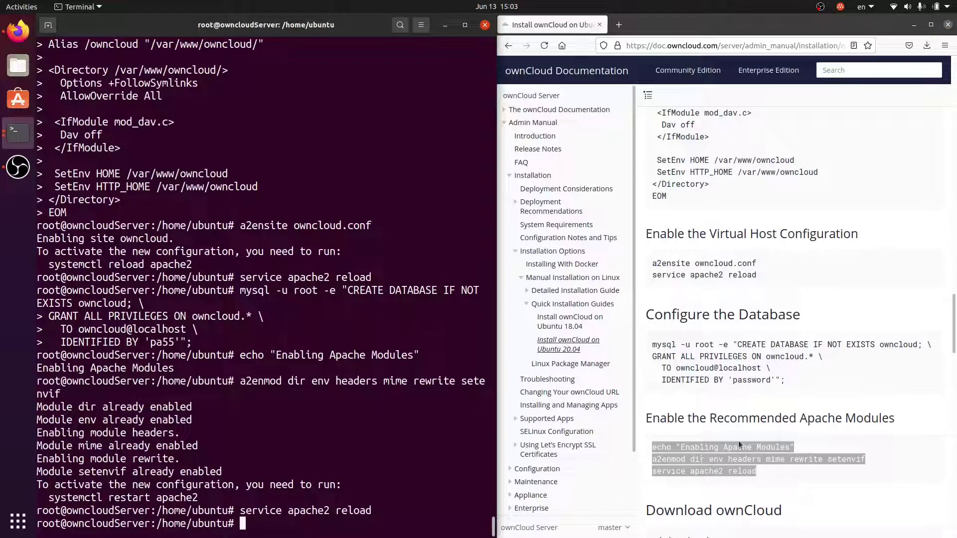
scroll(739, 446, down, 3)
scroll(739, 441, down, 3)
scroll(739, 441, down, 1)
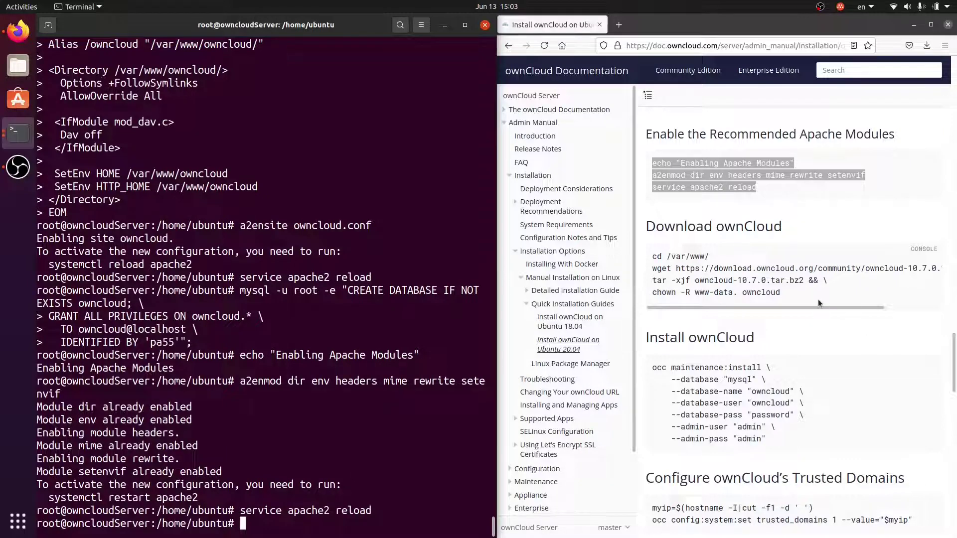
drag(784, 293, 658, 257)
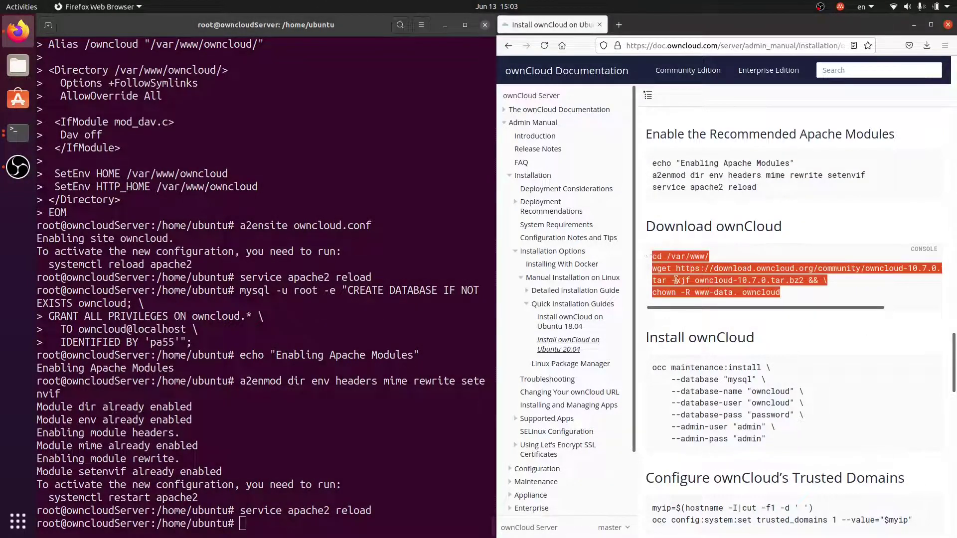
Download ownCloud 10.7.0 into /var/www, extract it and chown the files to www-data
click(412, 427)
key(ctrl+shift+v)
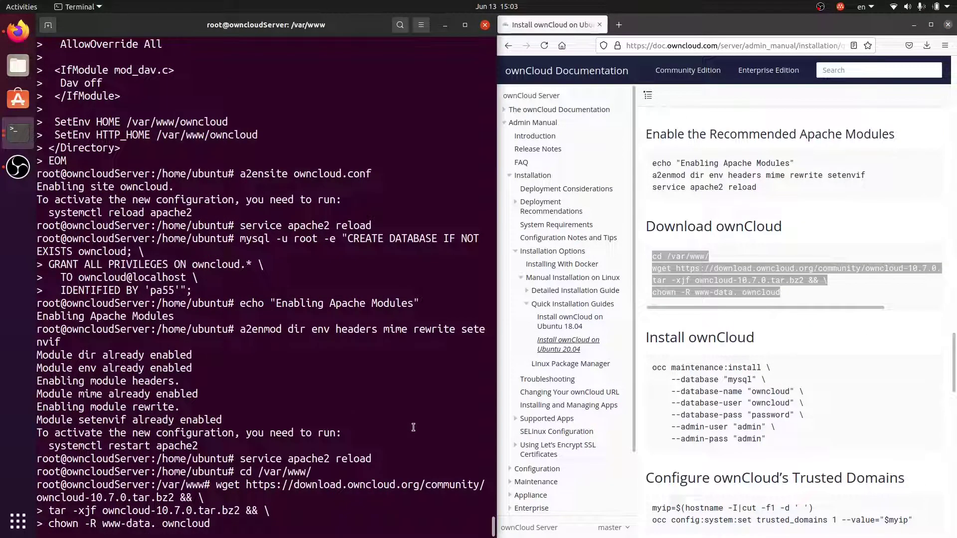
key(Return)
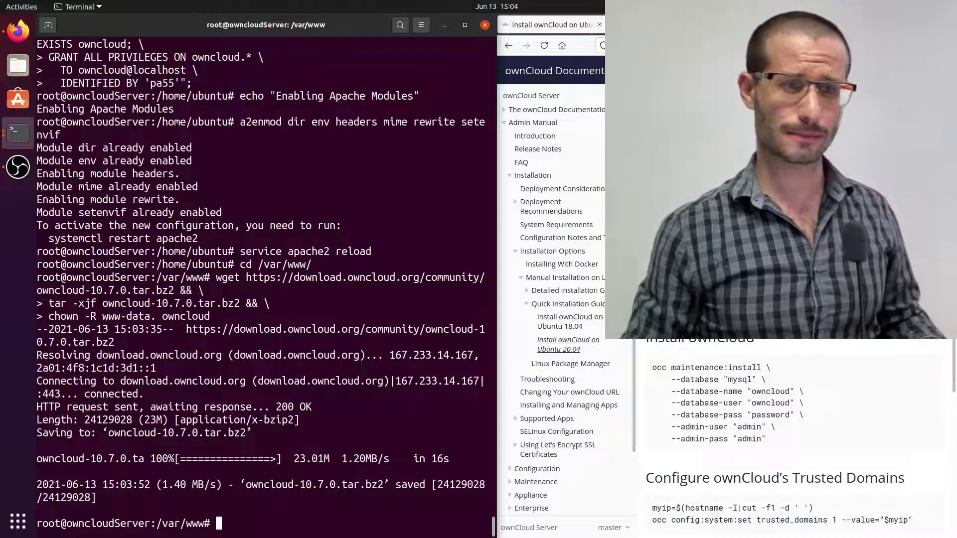
key(super)
text(ge)
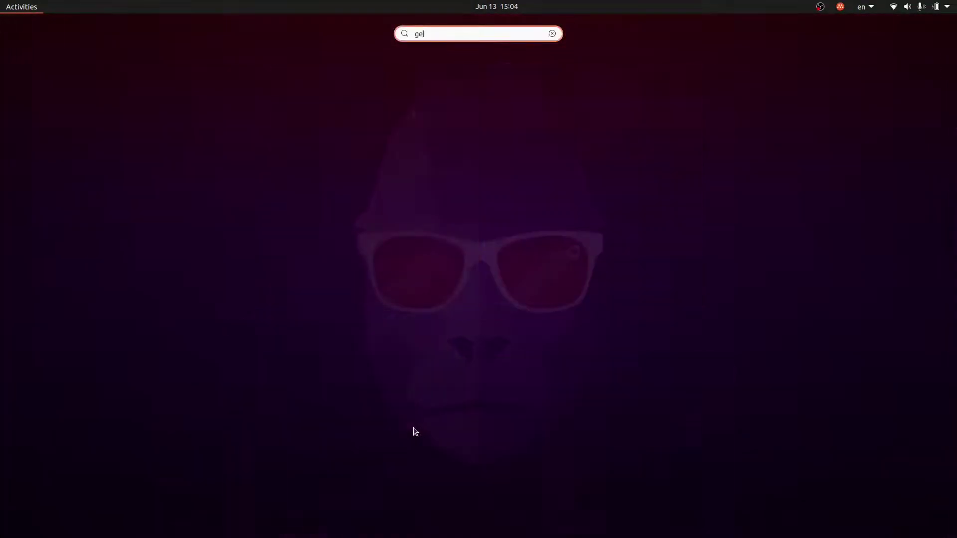
text(dit)
key(Return)
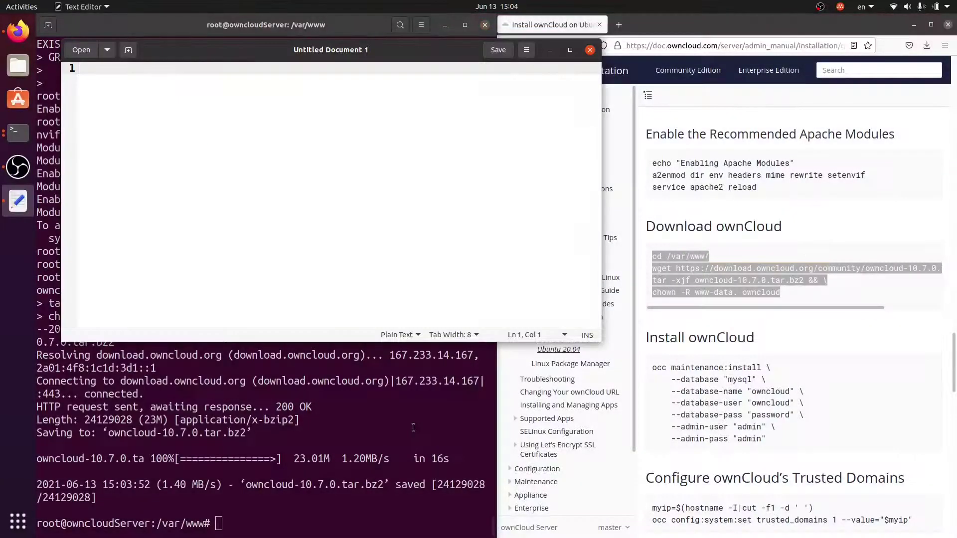
drag(752, 449, 645, 373)
key(ctrl+c)
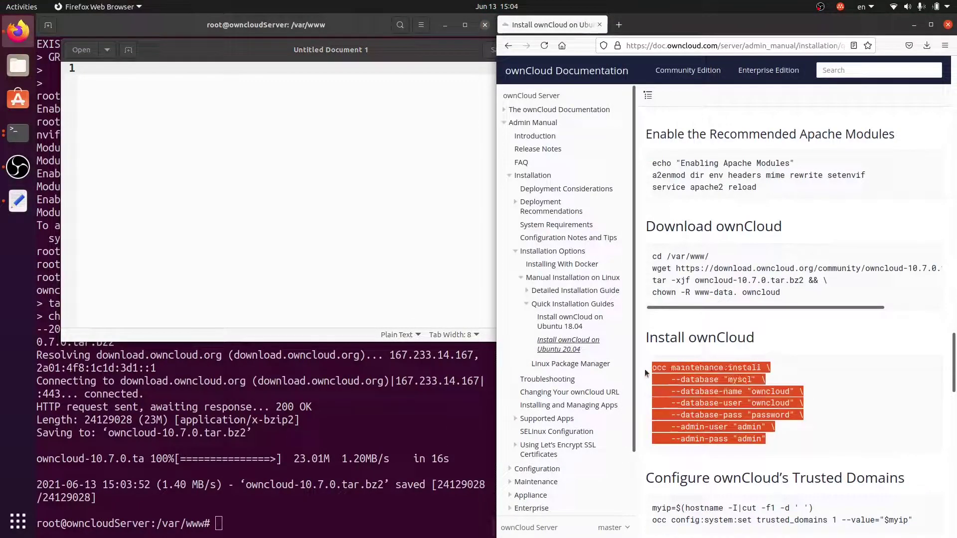
click(385, 292)
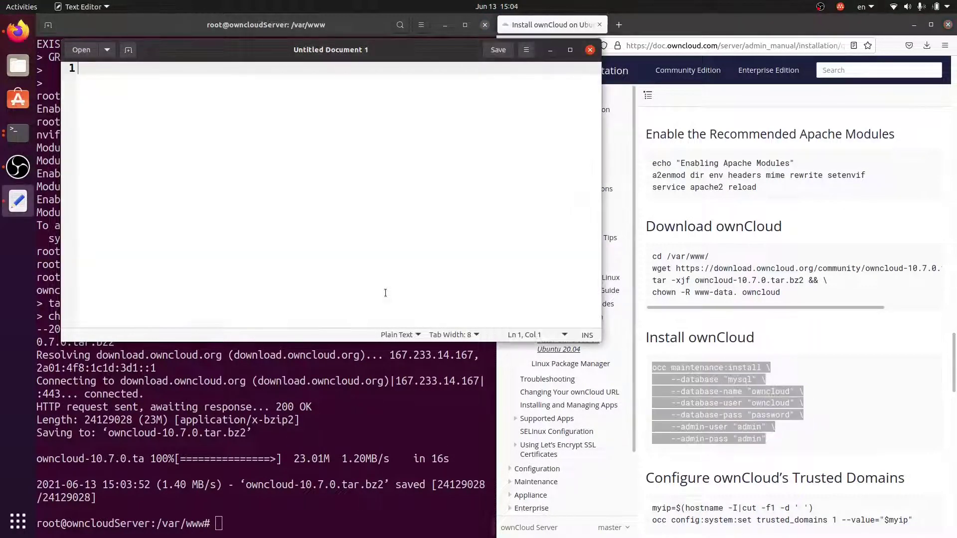
key(ctrl+v)
key(Up)
key(Up)
key(ctrl+shift+Right)
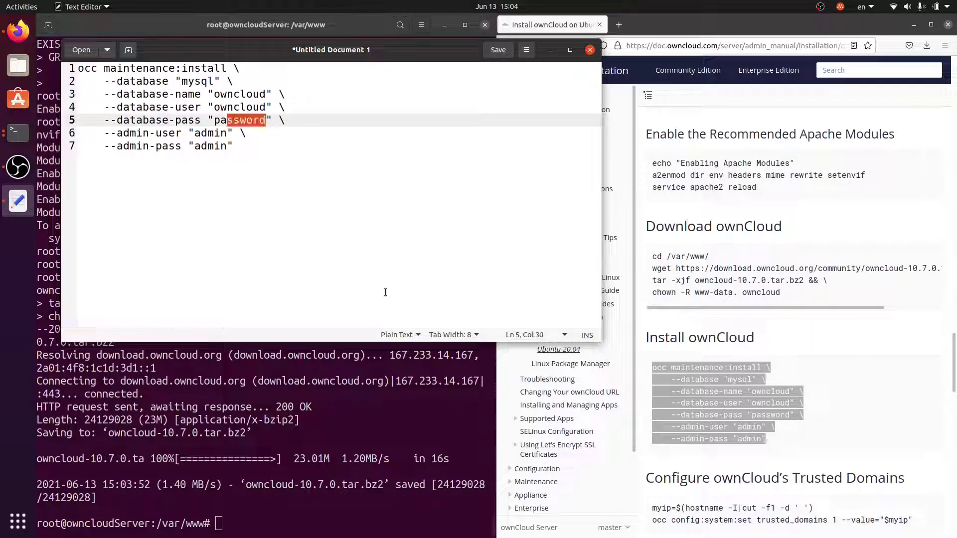
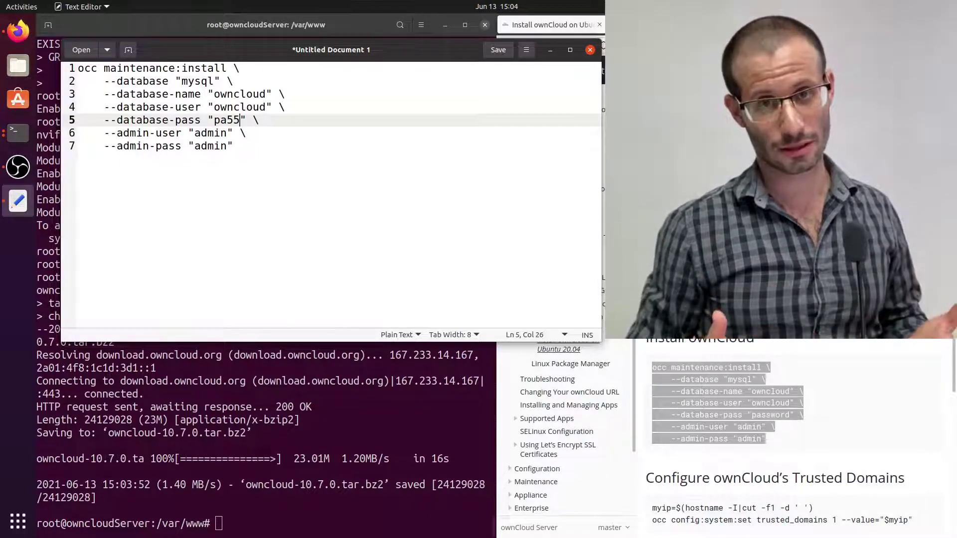
Replace the default admin user name and admin password with custom credentials
key(Down)
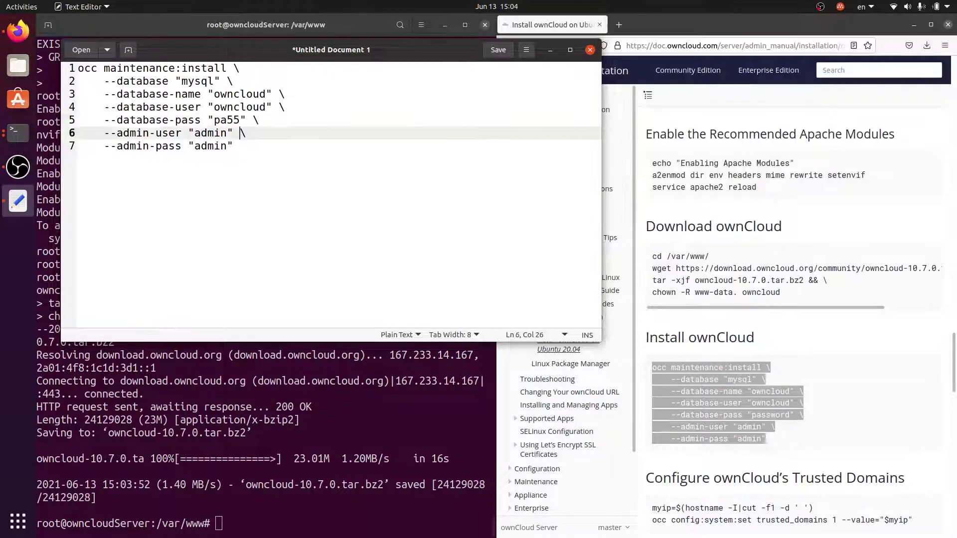
key(ctrl+shift+Left)
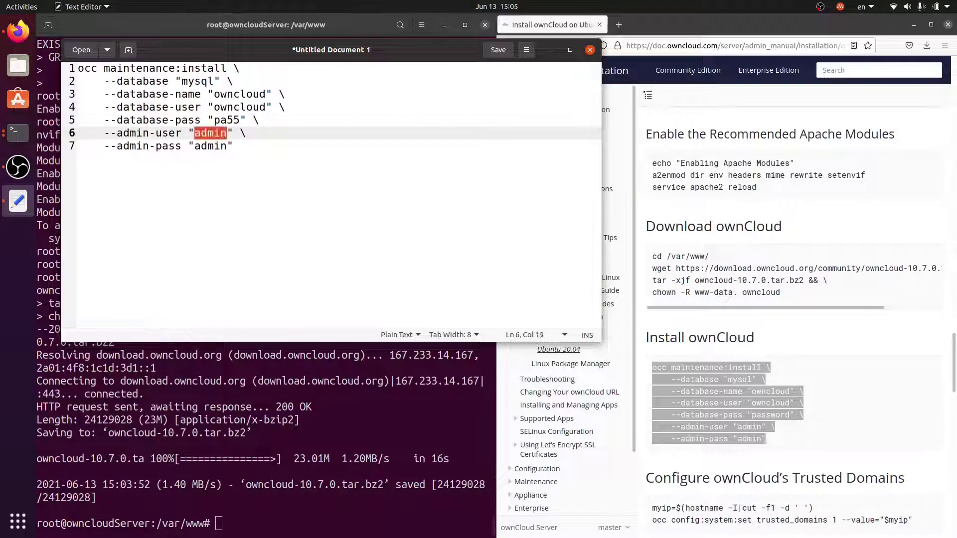
key(Down)
key(Left)
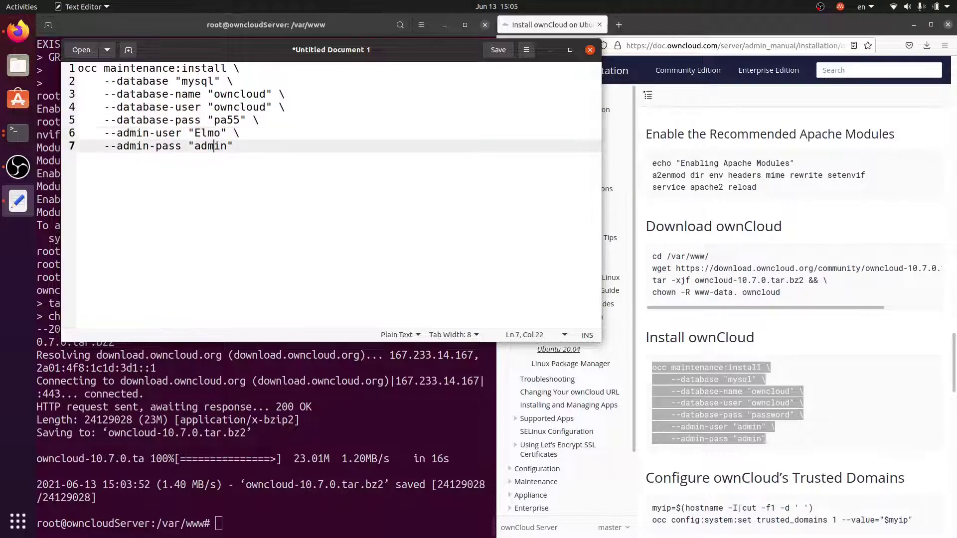
key(ctrl+shift+Right)
Copy the whole edited install command and return to the terminal
key(ctrl+a)
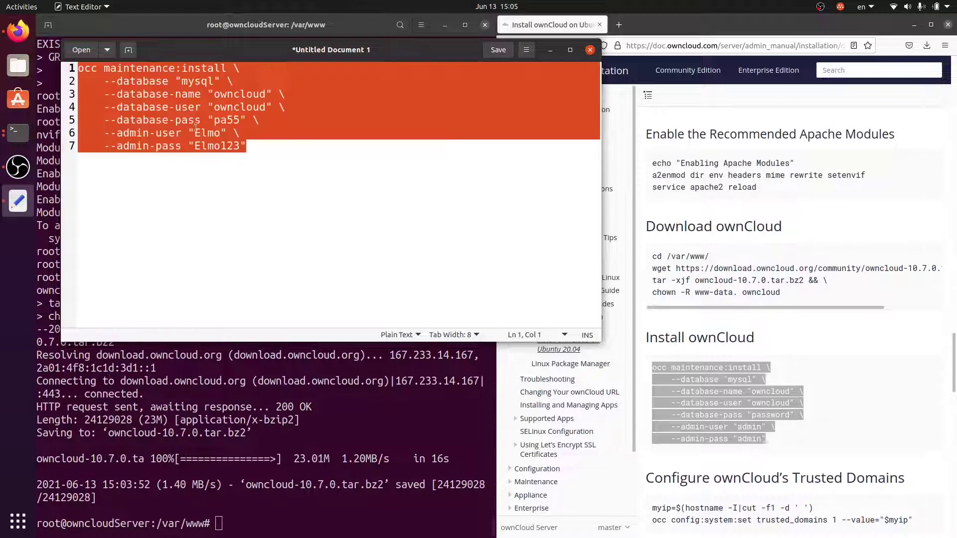
right_click(183, 114)
click(213, 164)
click(286, 407)
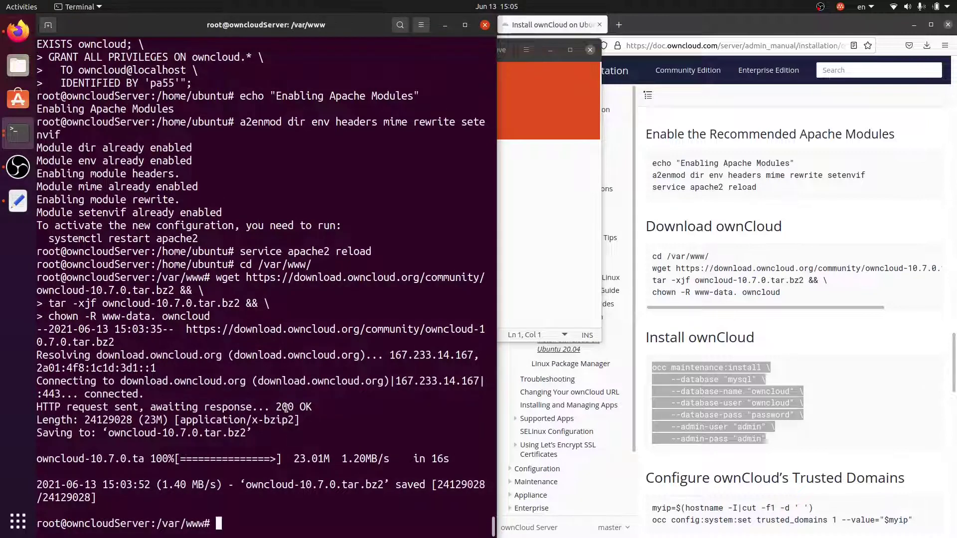
Run the edited occ maintenance:install command so ownCloud reports a successful install
key(ctrl+shift+v)
key(Return)
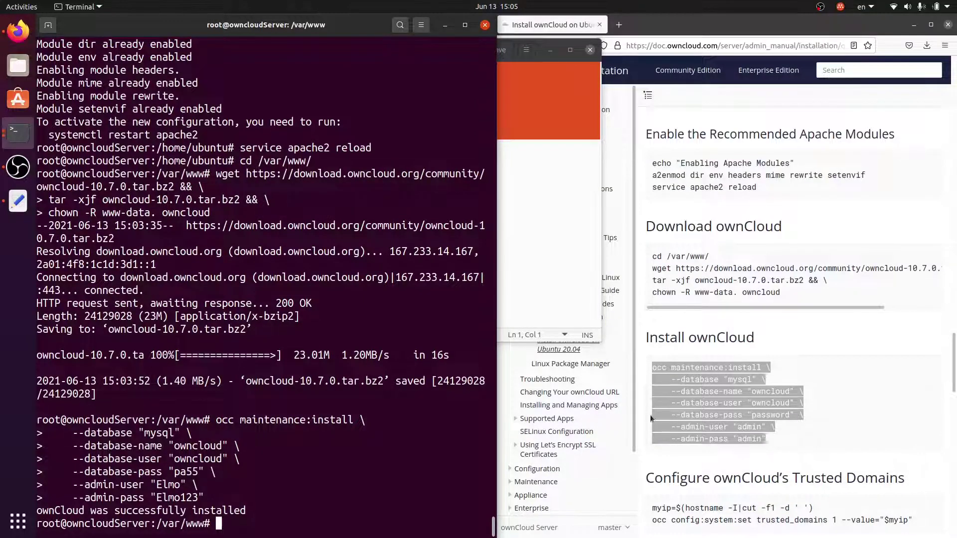
scroll(650, 415, down, 3)
scroll(710, 380, down, 2)
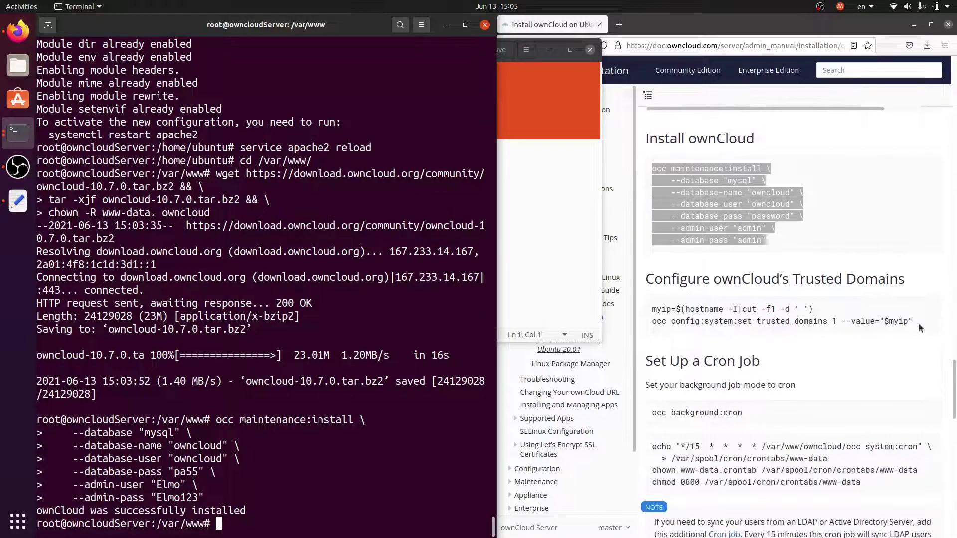
Paste and run the docs commands saving the IP to myip and setting trusted_domains to 10.104.74.66
drag(919, 324, 726, 295)
click(384, 387)
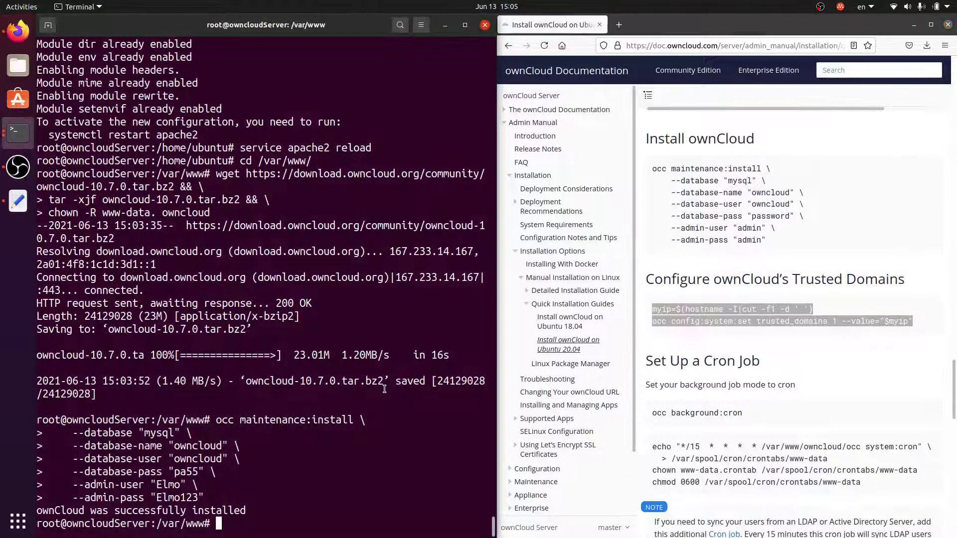
key(ctrl+shift+v)
key(Return)
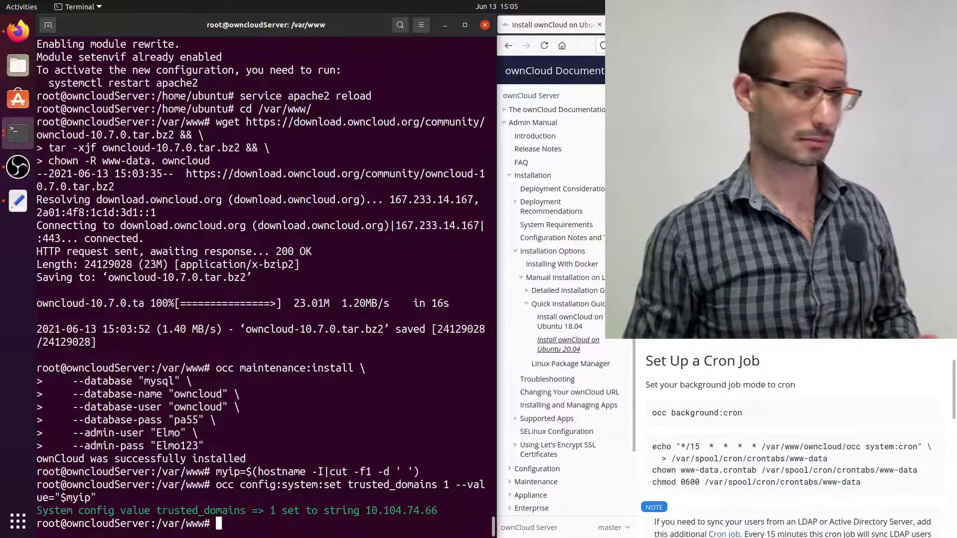
Run occ background:cron from the docs to switch background jobs to cron mode
triple_click(698, 413)
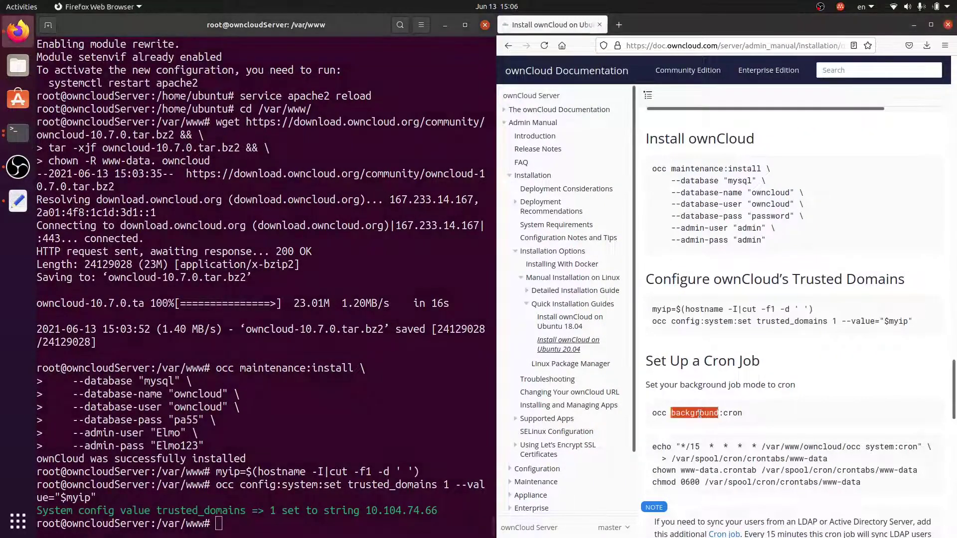
click(448, 385)
key(Return)
key(ctrl+shift+v)
key(Return)
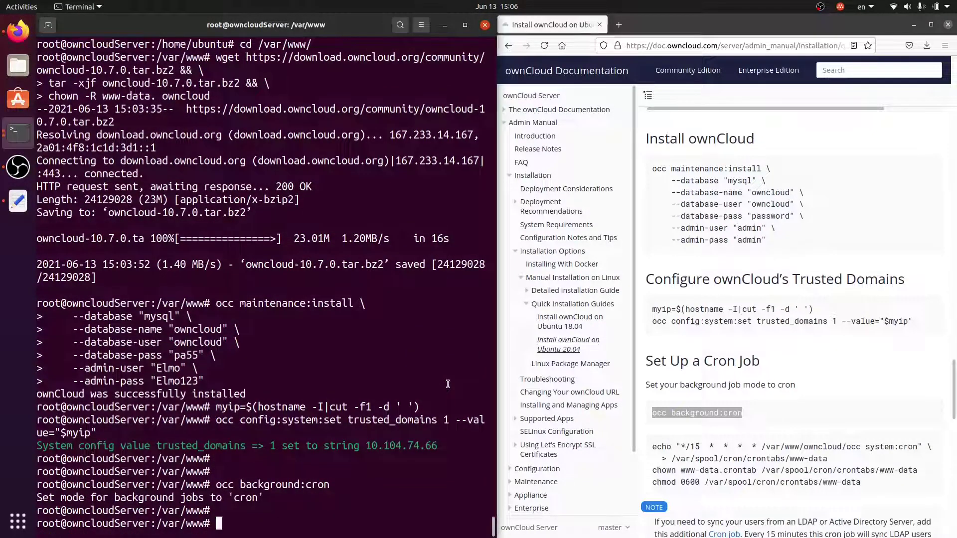
scroll(706, 439, down, 3)
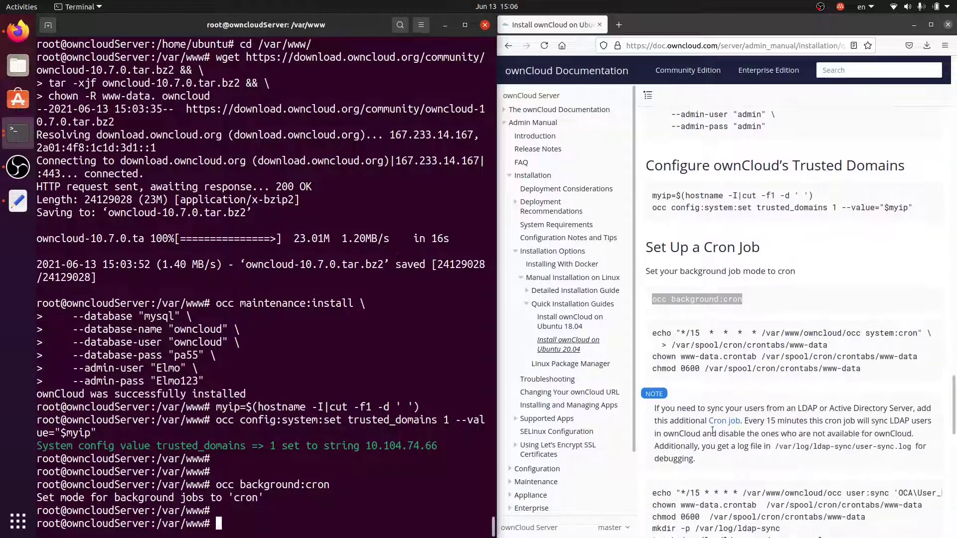
Run the four-line www-data crontab setup commands ending with the chmod
drag(868, 375, 642, 333)
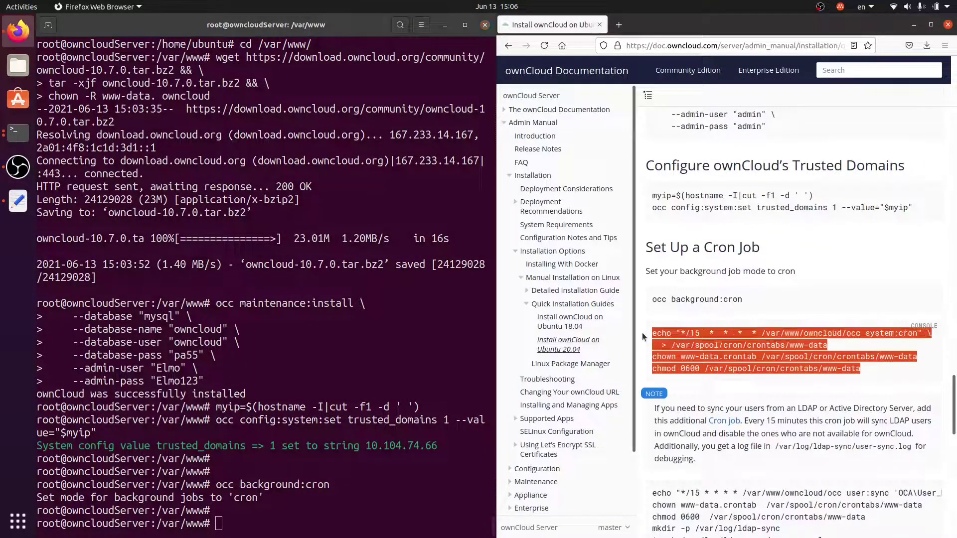
click(393, 349)
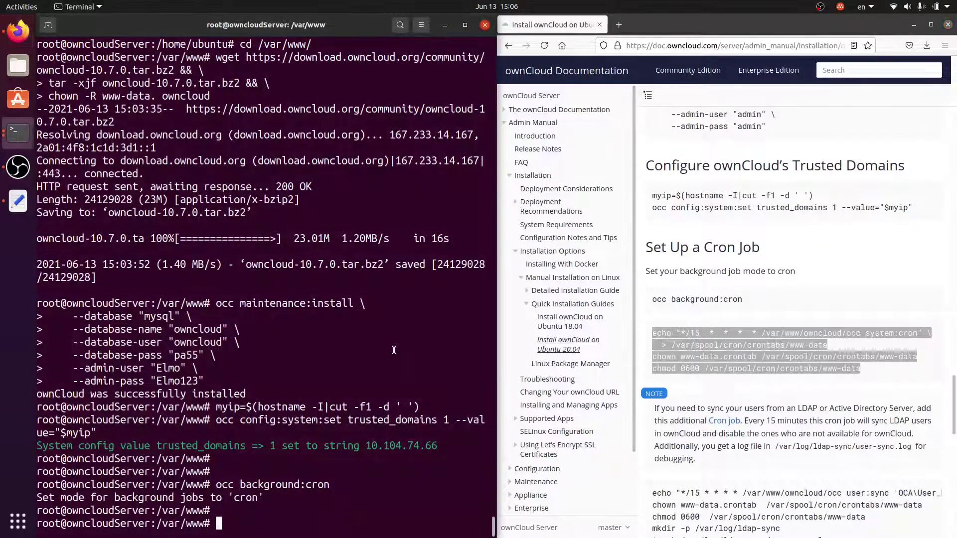
key(ctrl+shift+v)
key(Return)
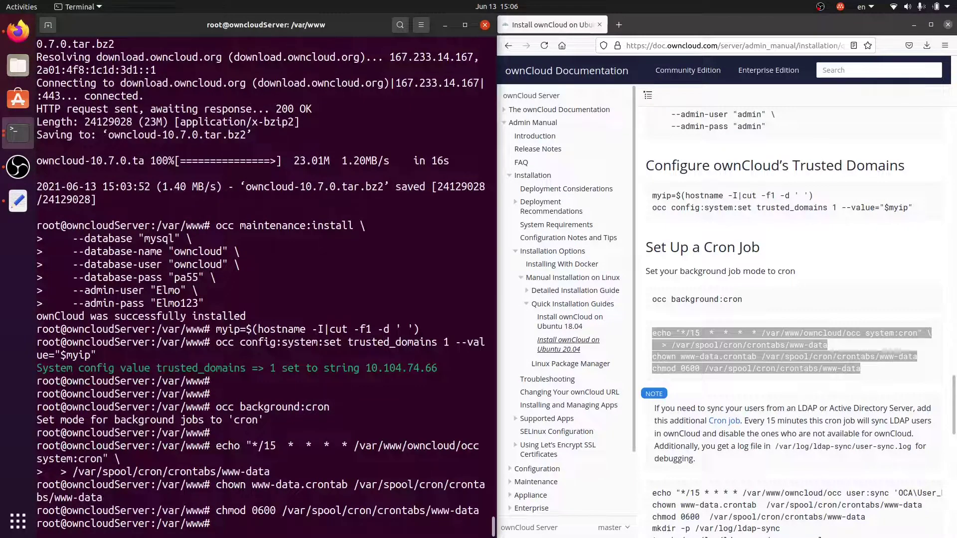
scroll(772, 394, down, 4)
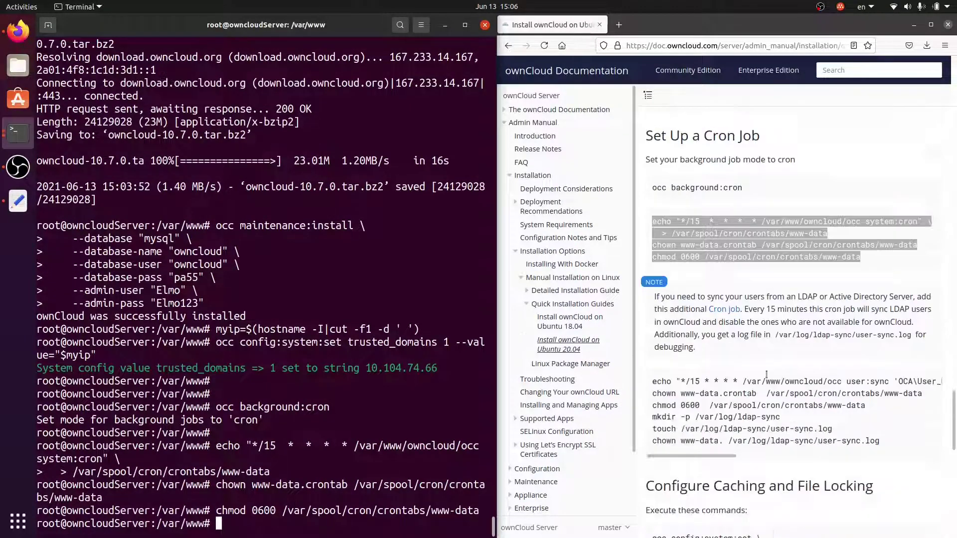
Run the LDAP sync log setup commands creating the log files with correct ownership
drag(891, 416, 644, 350)
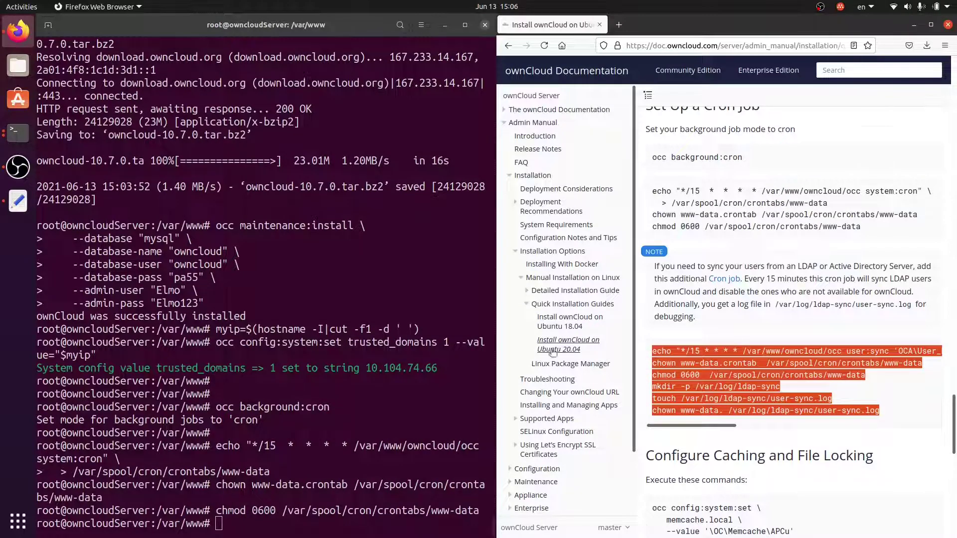
click(344, 342)
key(ctrl+shift+v)
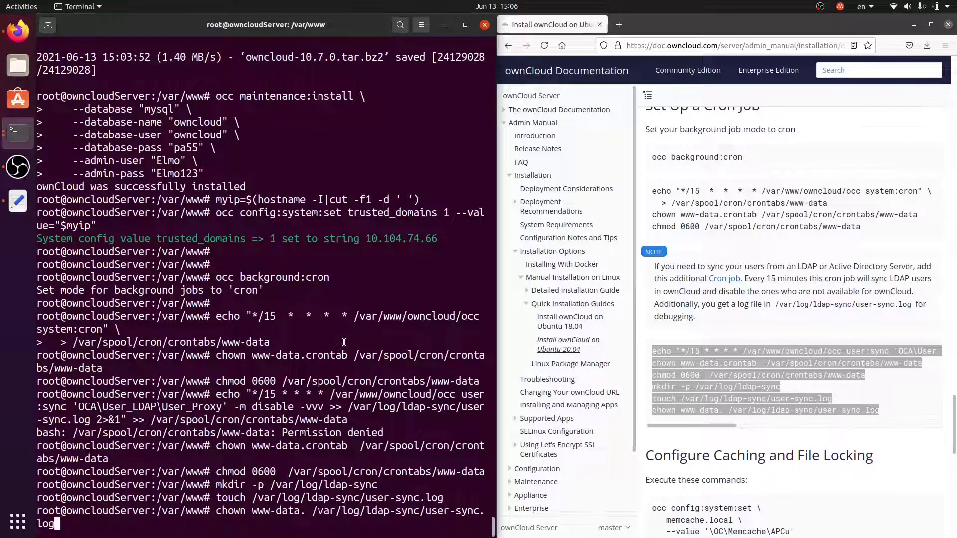
key(Return)
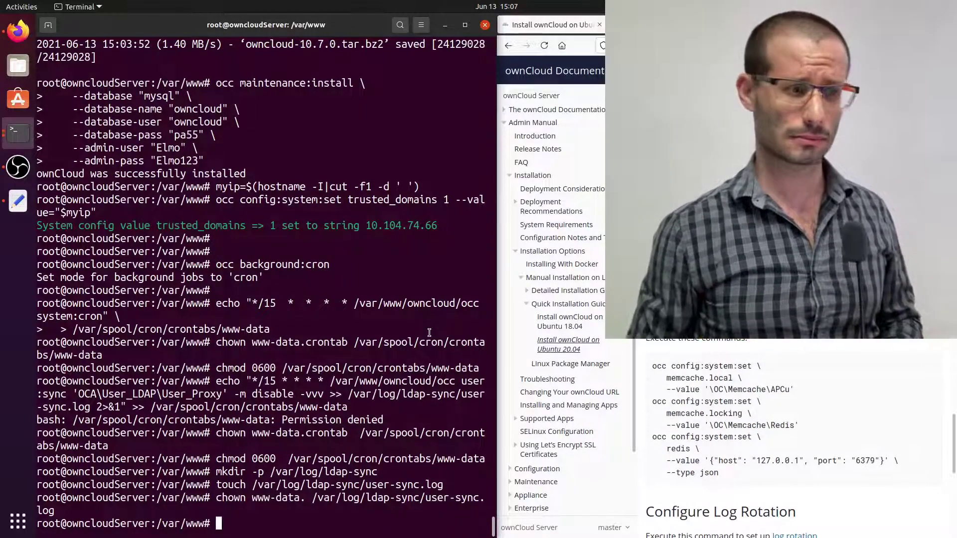
scroll(780, 364, down, 3)
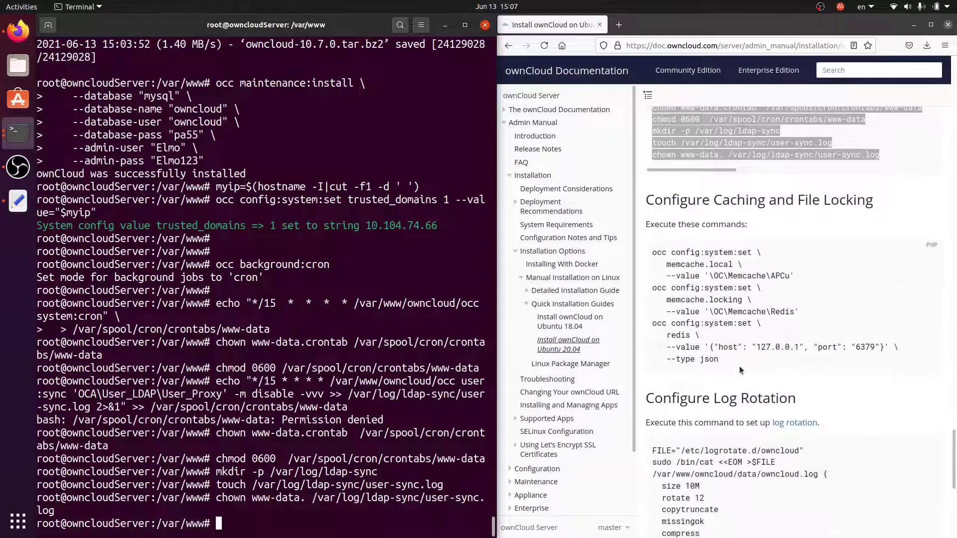
Run the occ config:system:set commands enabling APCu local caching and Redis file locking
drag(730, 360, 652, 252)
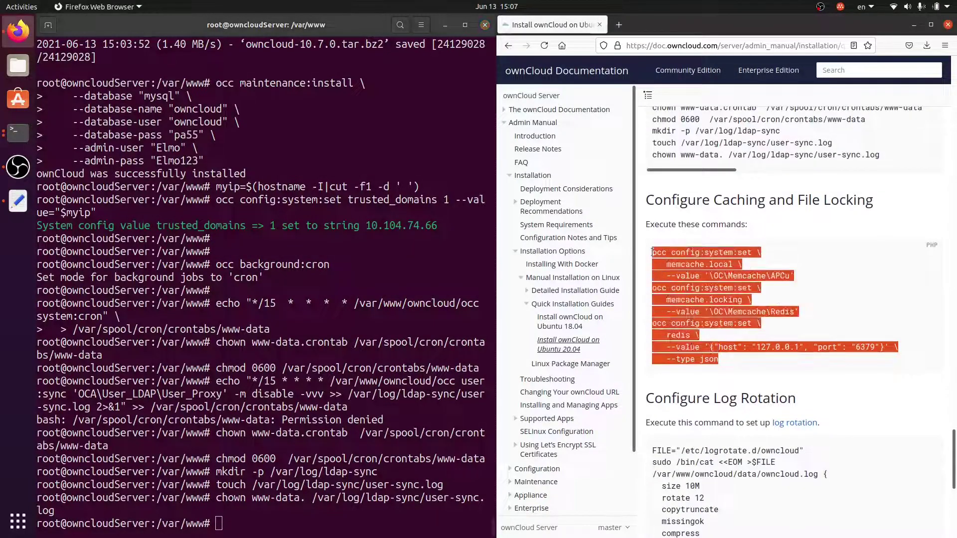
click(406, 263)
key(ctrl+shift+v)
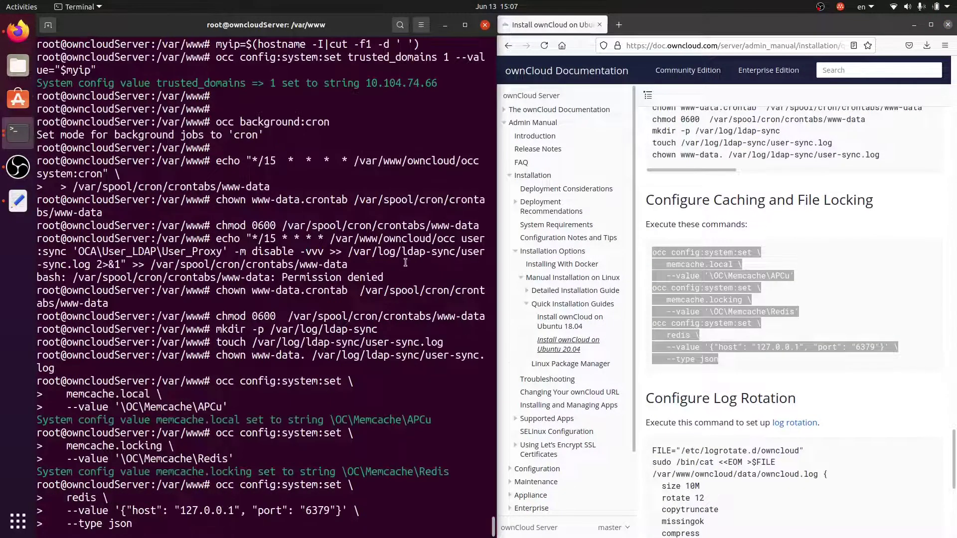
key(Return)
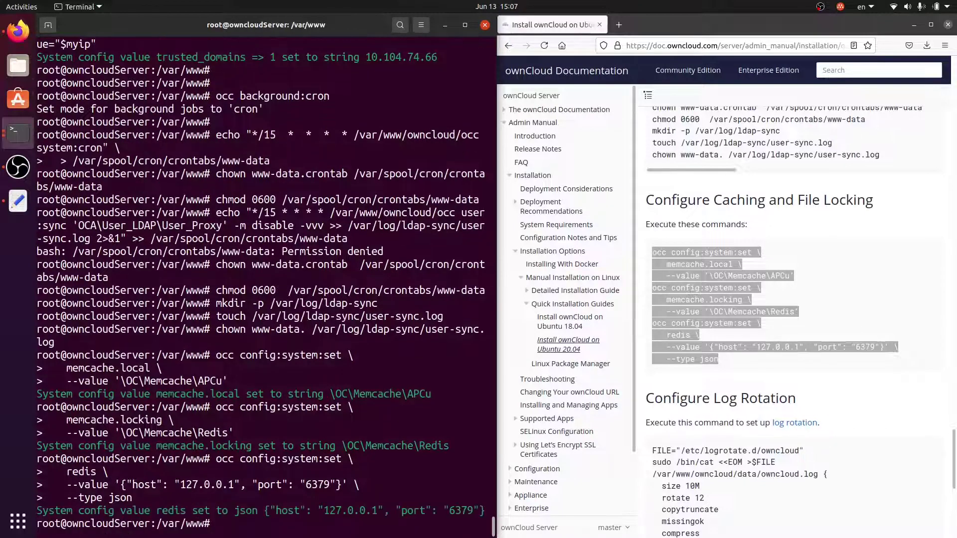
scroll(783, 343, down, 3)
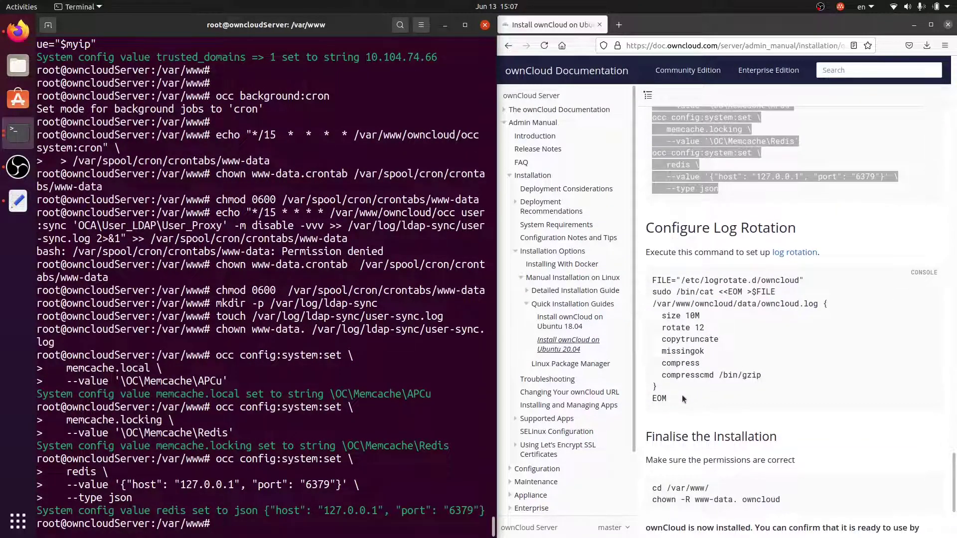
Run the logrotate heredoc writing the owncloud.log rotation config
drag(682, 399, 644, 283)
key(ctrl+c)
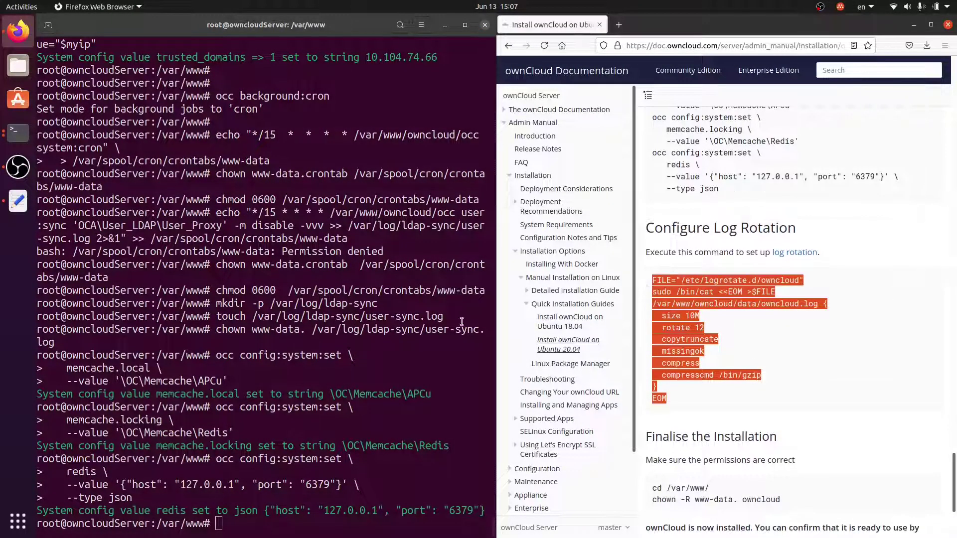
click(441, 326)
key(ctrl+shift+v)
key(Return)
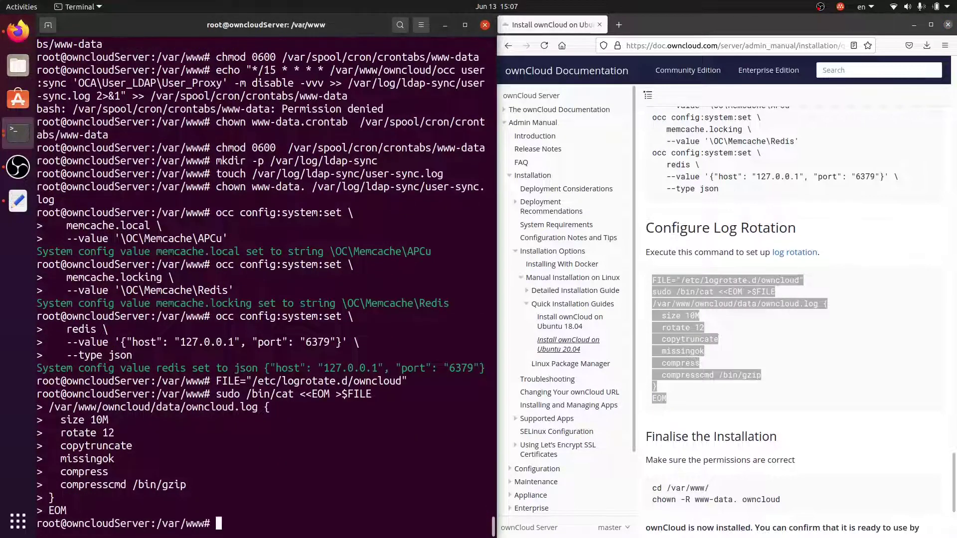
scroll(790, 360, down, 3)
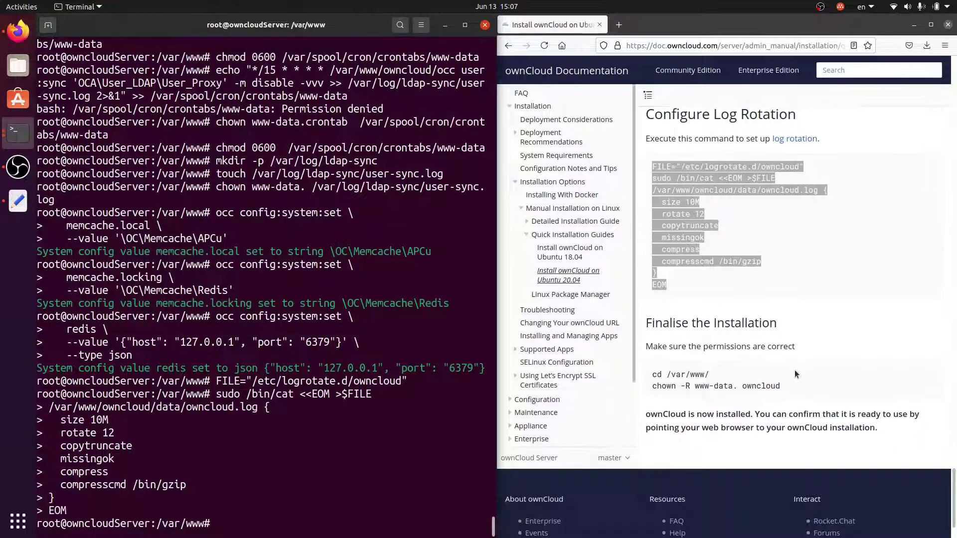
Run cd /var/www/ and chown -R www-data. owncloud to hand the folder to the web server user
click(779, 385)
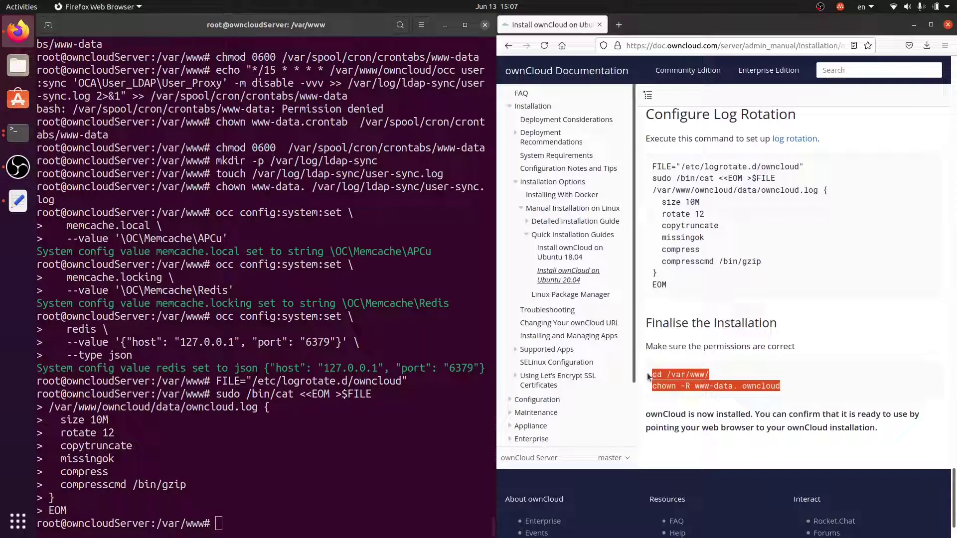
click(458, 355)
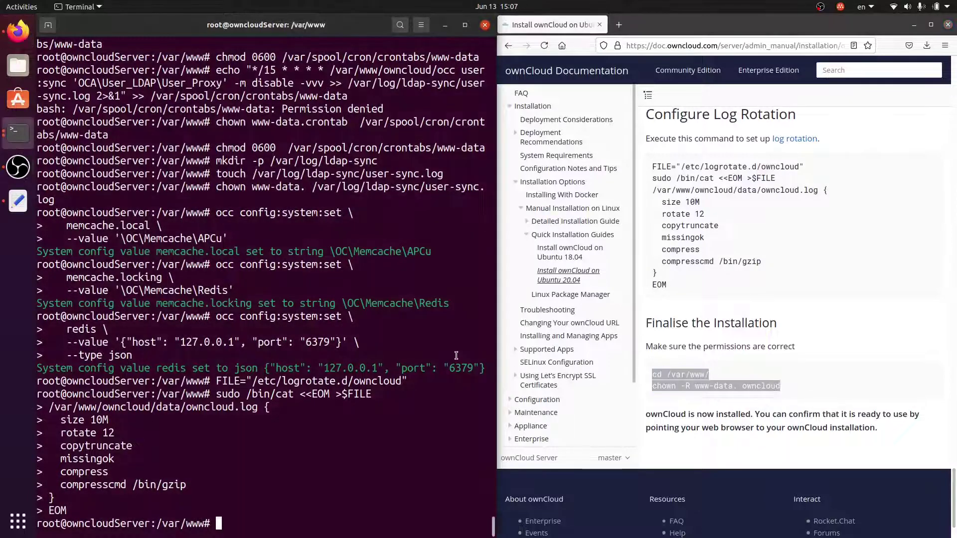
key(ctrl+shift+v)
key(Return)
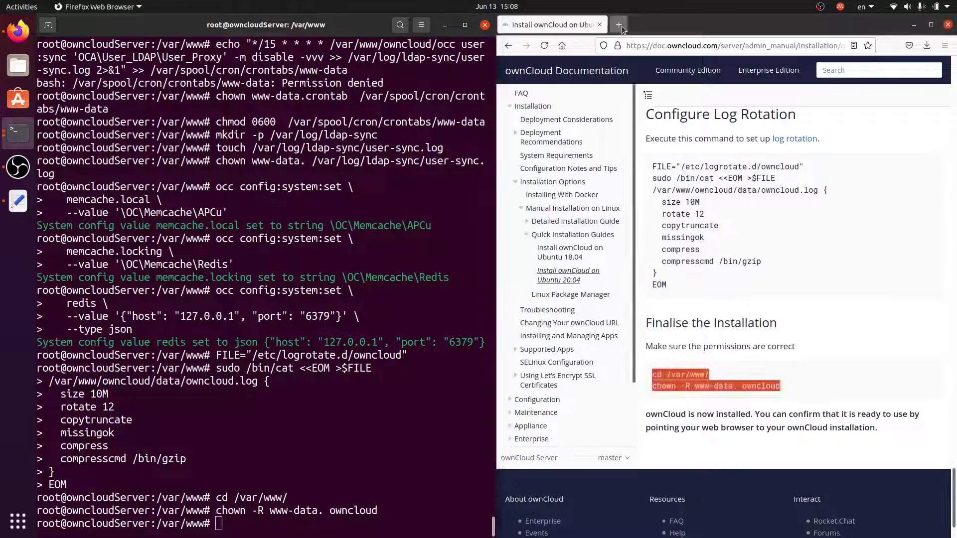
click(618, 25)
text(10.104.74.66)
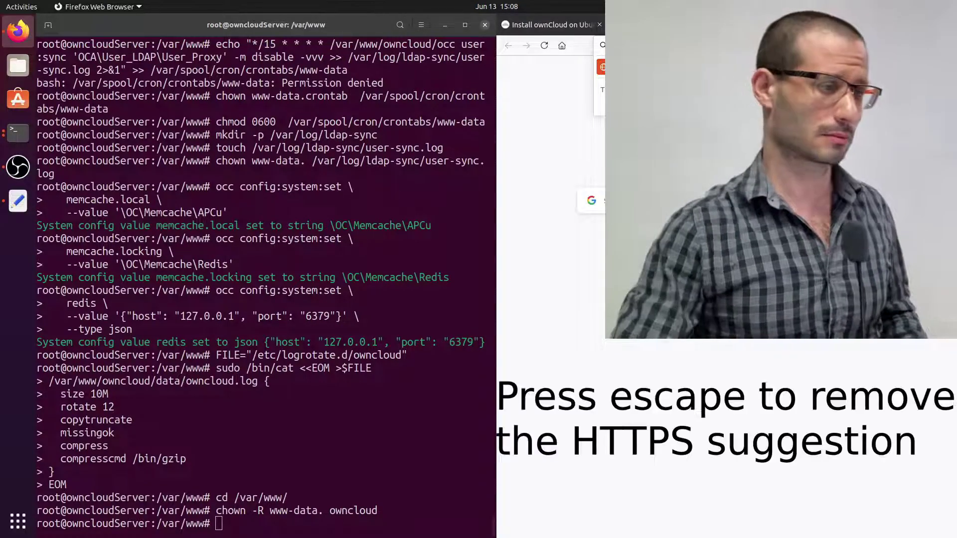
Load 10.104.74.66 from the address bar to reach the ownCloud login page
key(Escape)
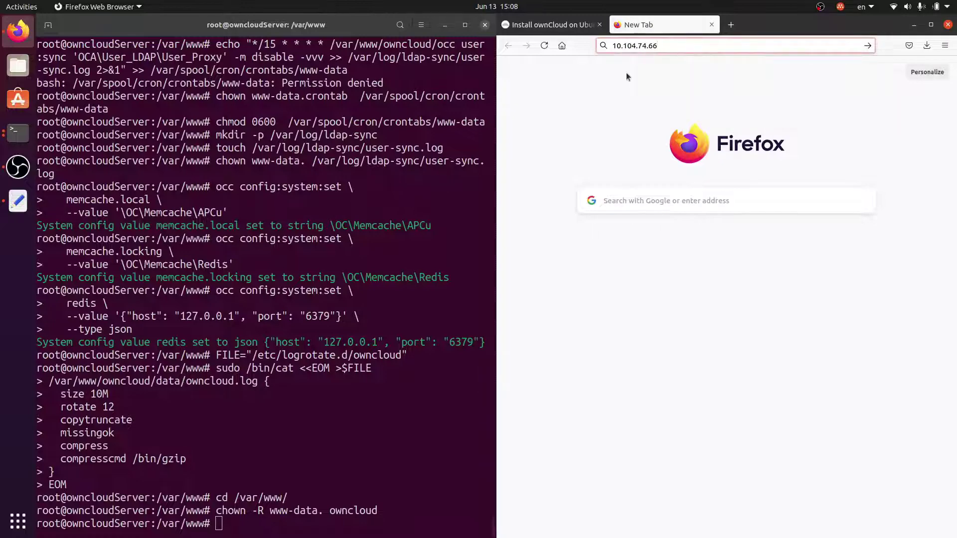
key(Return)
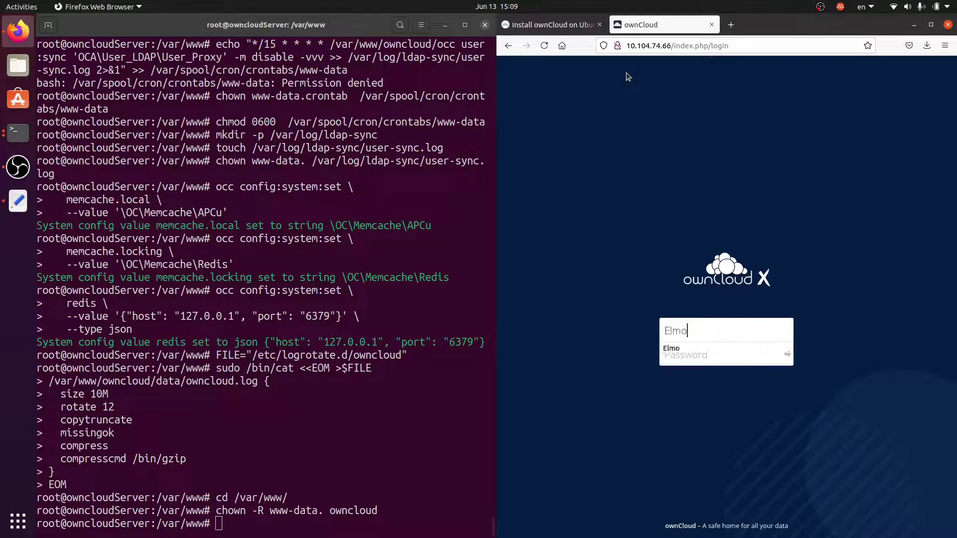
Submit the admin login, save it in Firefox and close the welcome dialog to reach Files
key(Tab)
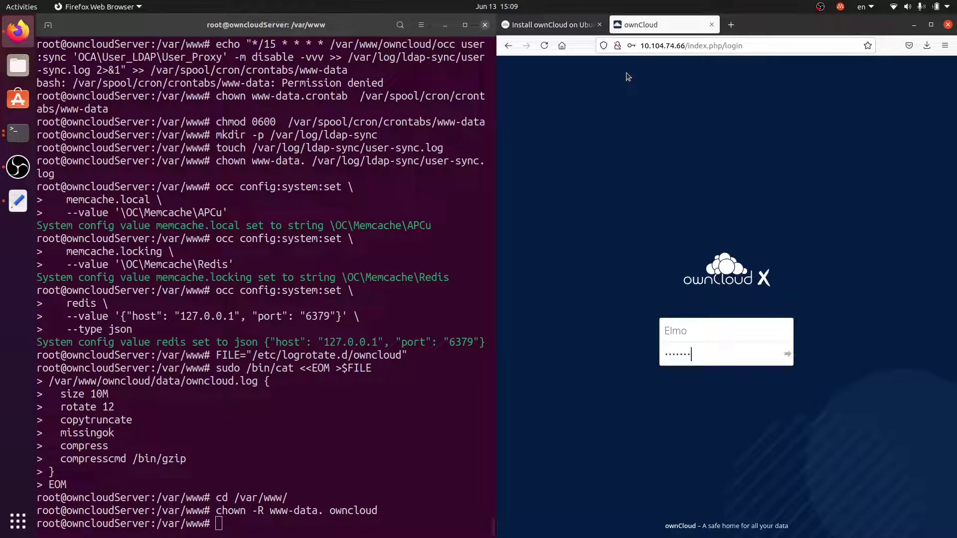
key(Return)
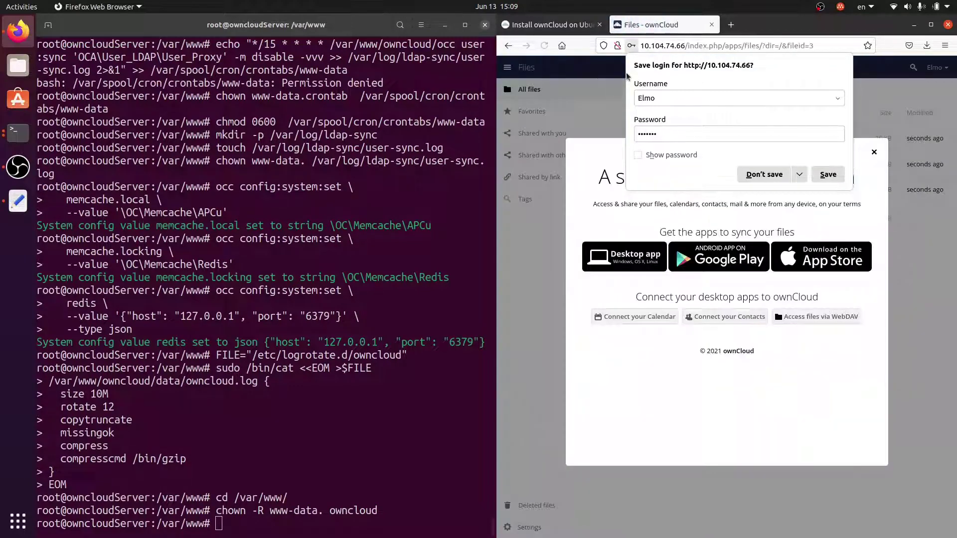
click(823, 174)
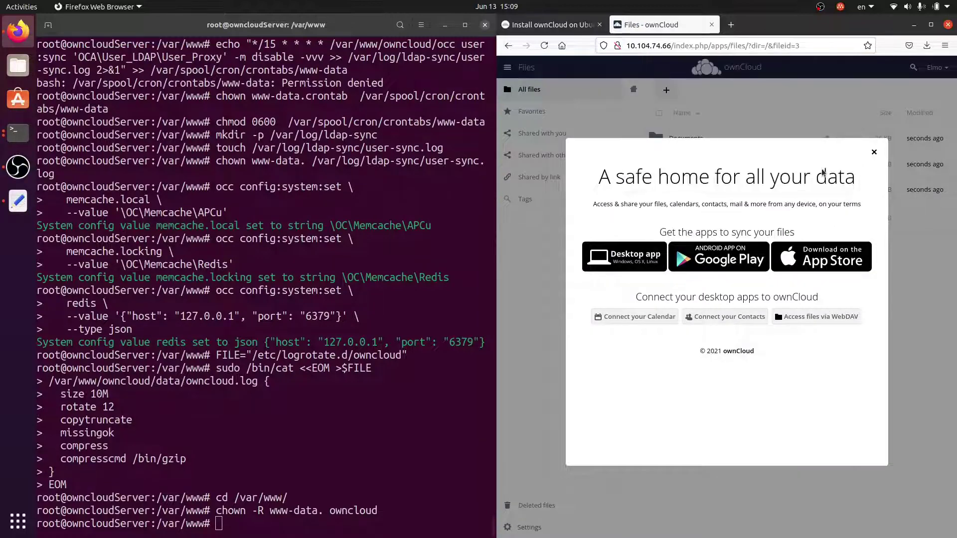
click(873, 155)
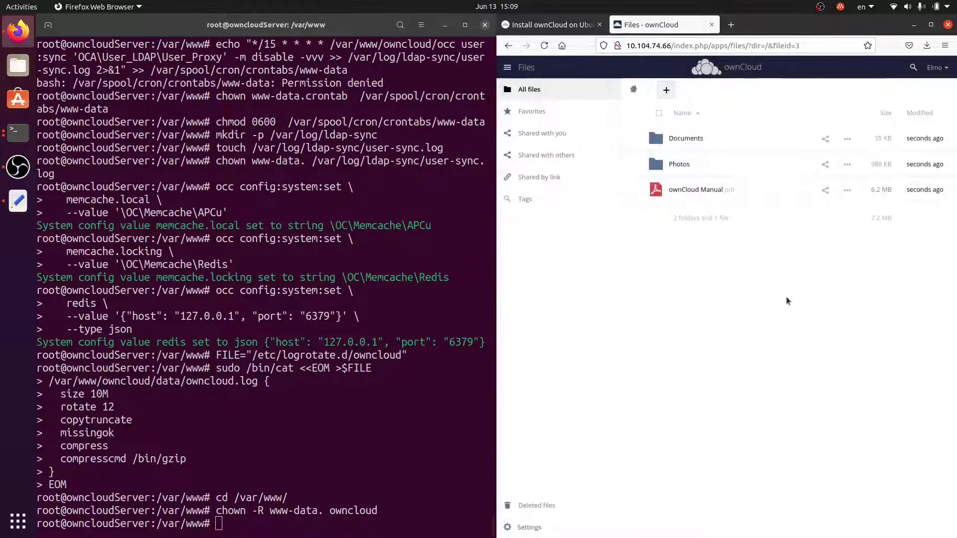